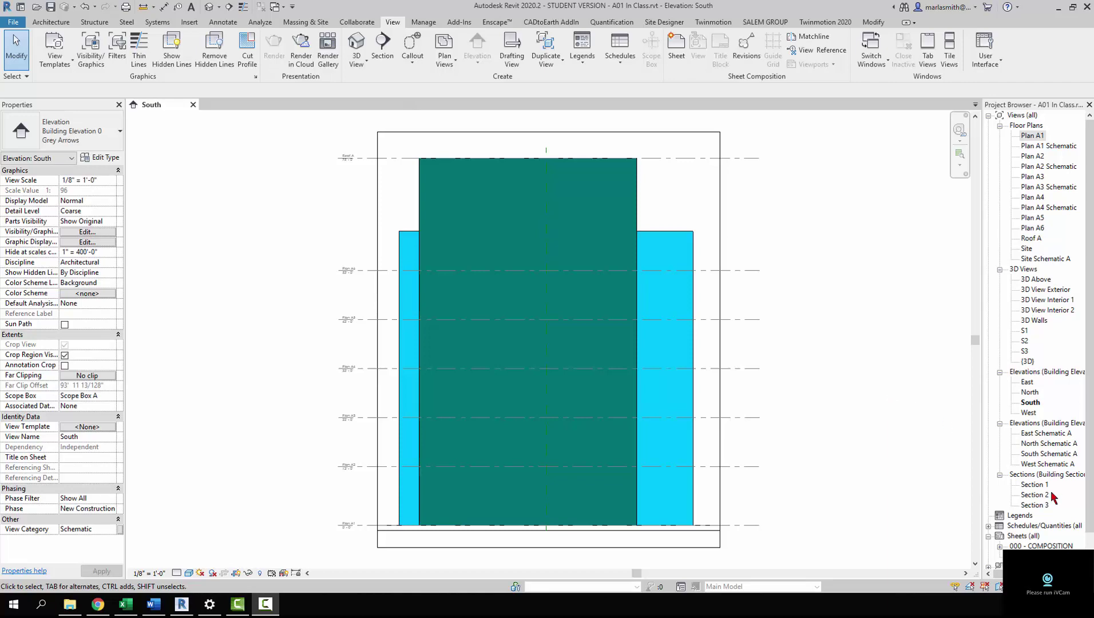
Step: Open the 000 - COMPOSITION sheet and inspect its first plan viewport
double_click(1053, 546)
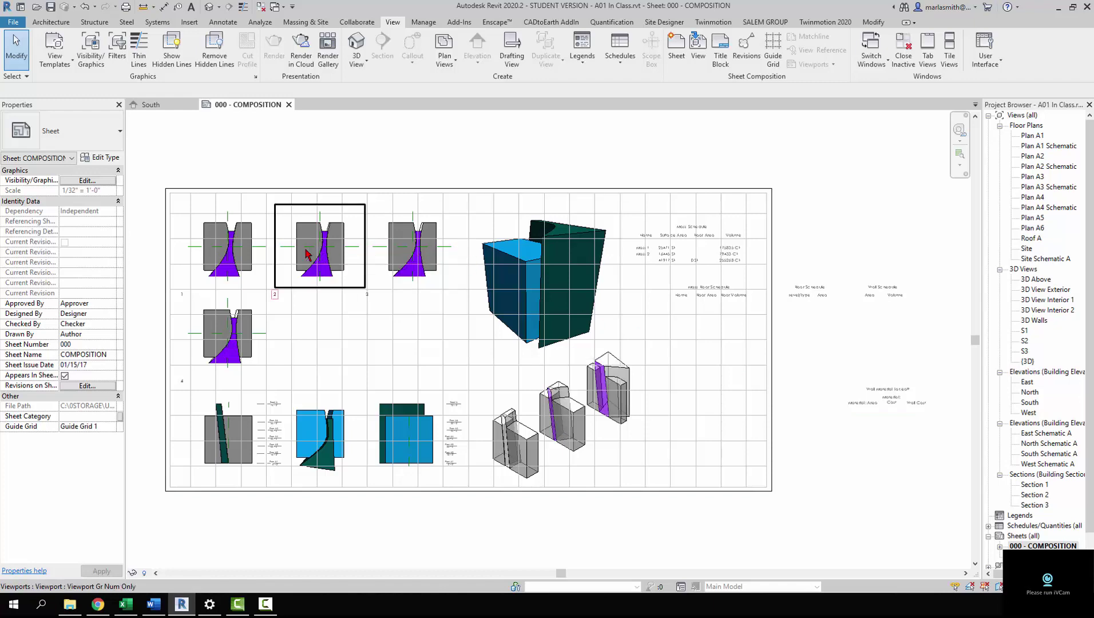
click(234, 250)
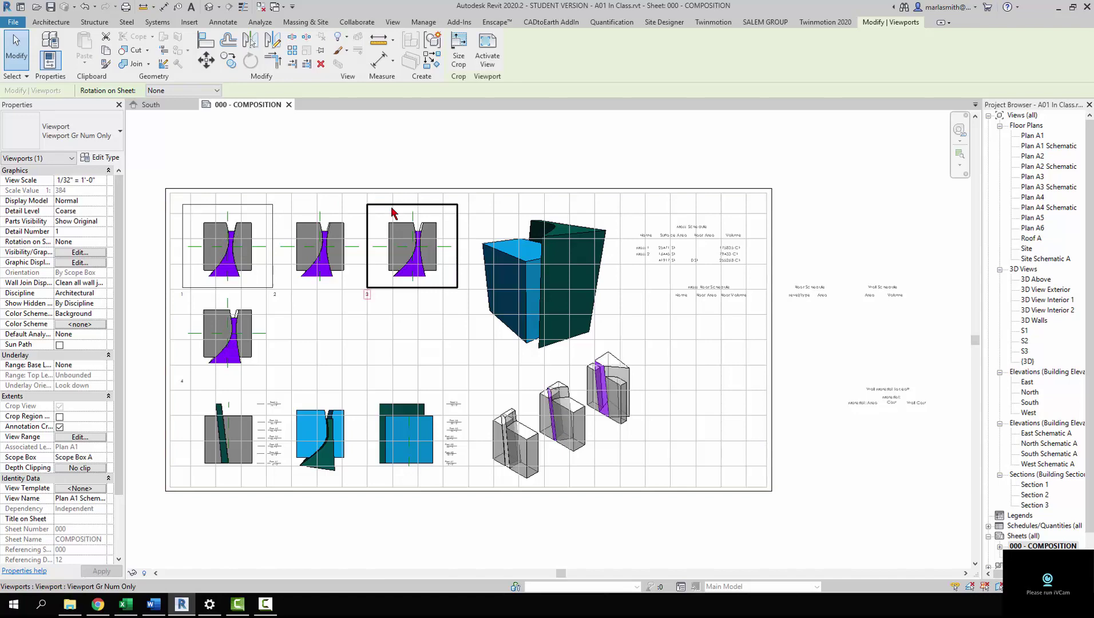
click(881, 533)
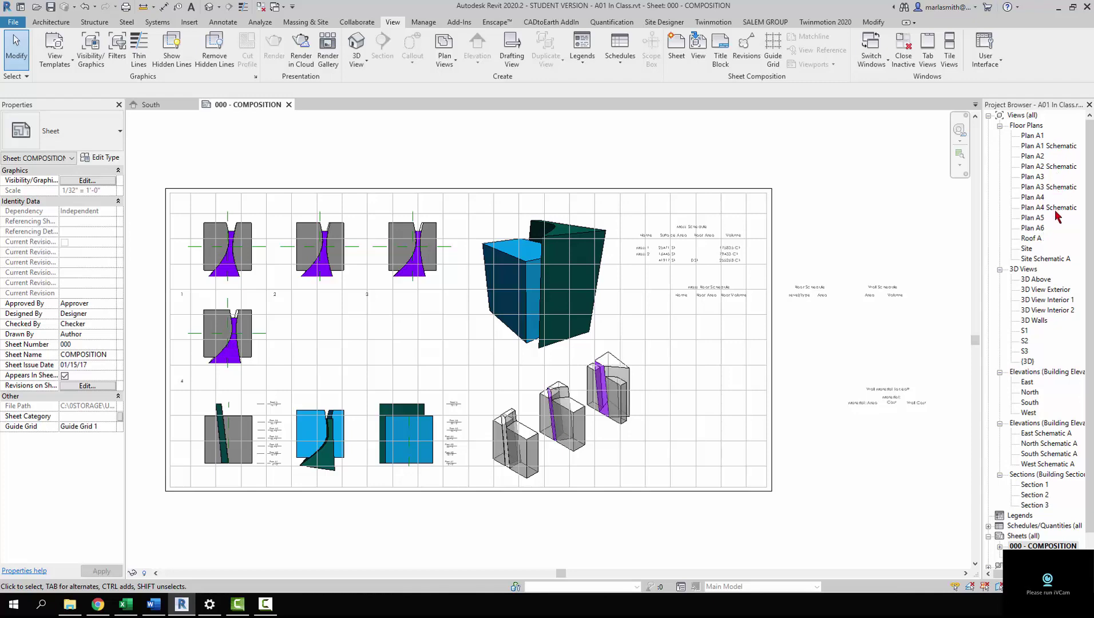
Step: Duplicate Plan A5 as an independent view and rename it 'Plan A5 Schematic'
click(1036, 221)
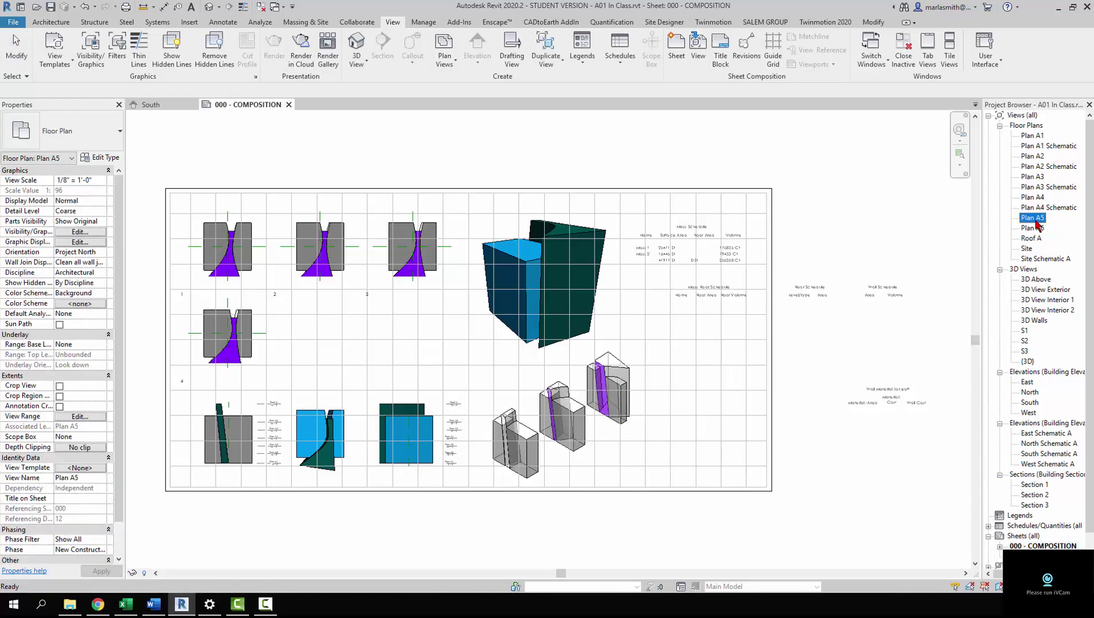
right_click(1036, 221)
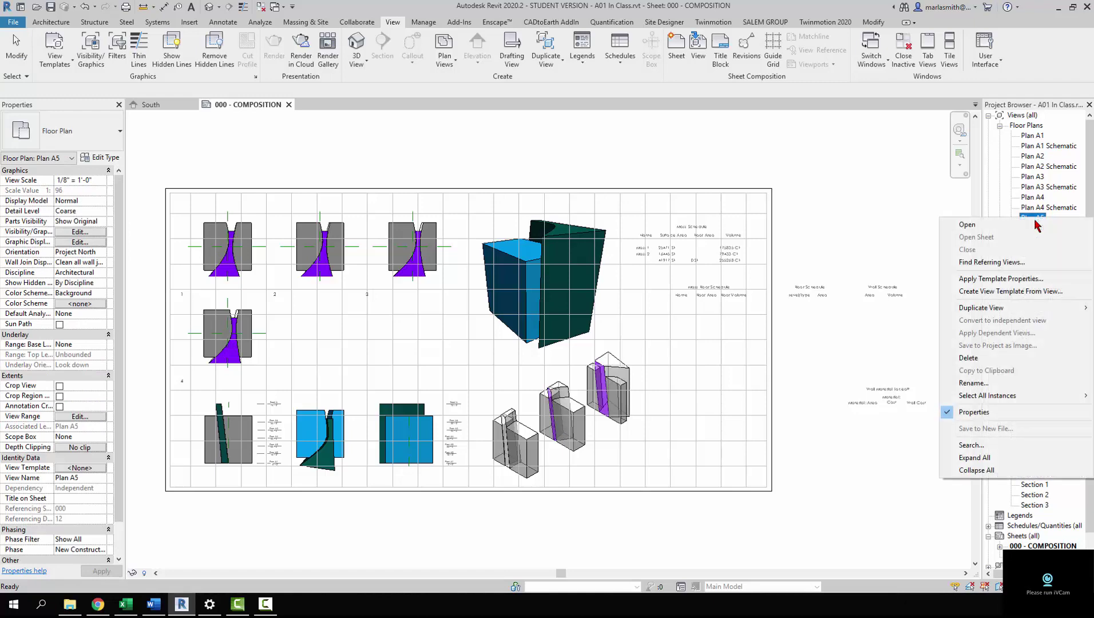
mouse_move(986, 312)
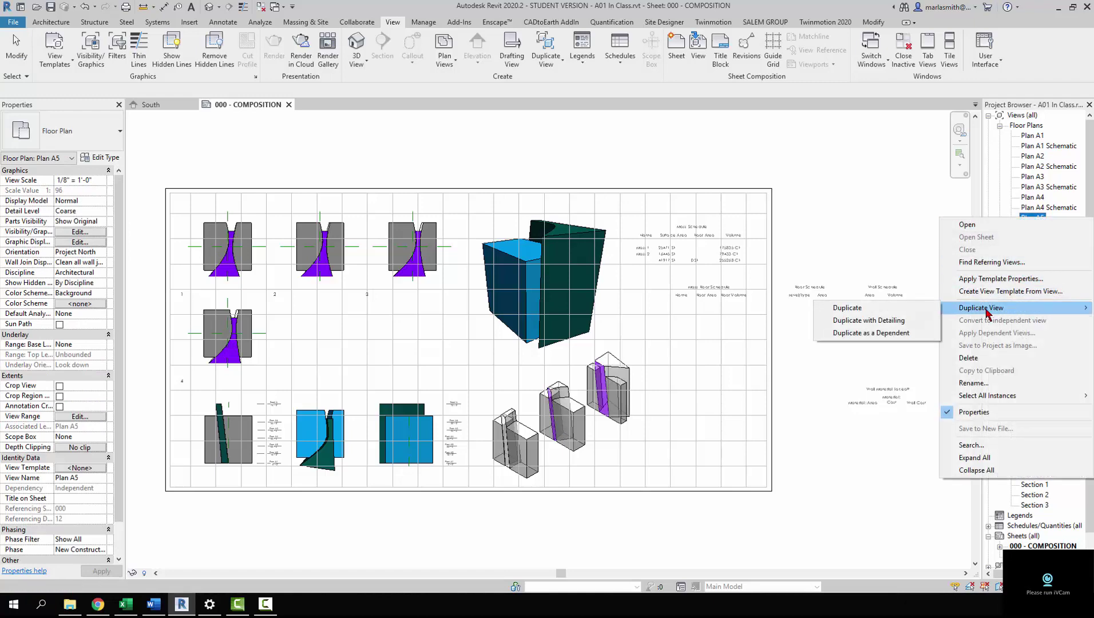
click(920, 309)
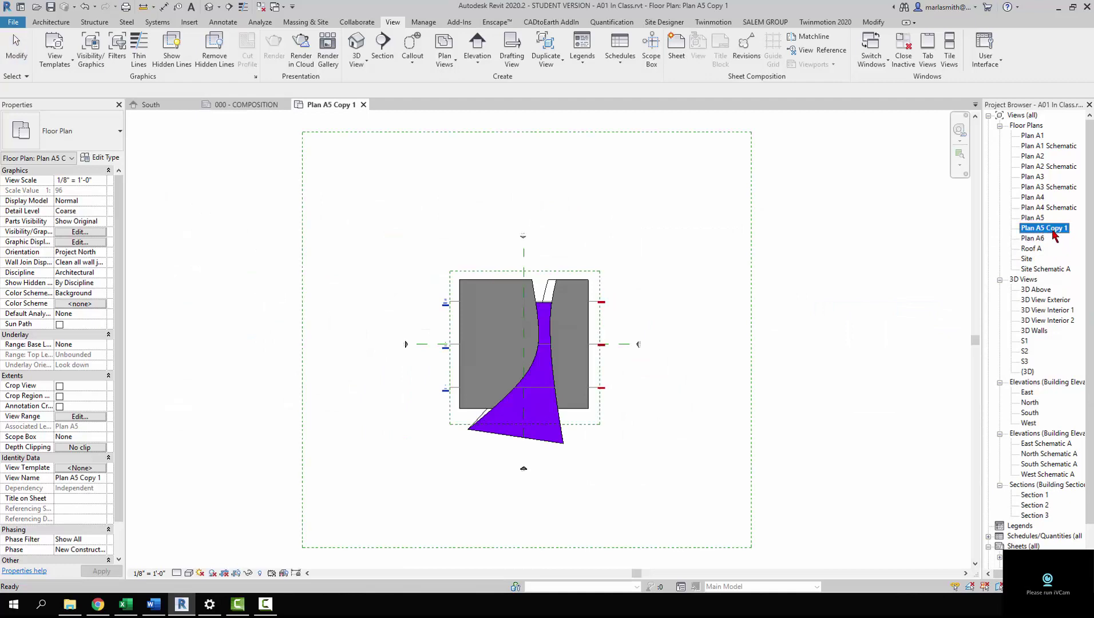
click(1053, 229)
drag(1048, 228, 1072, 228)
text(Schematic)
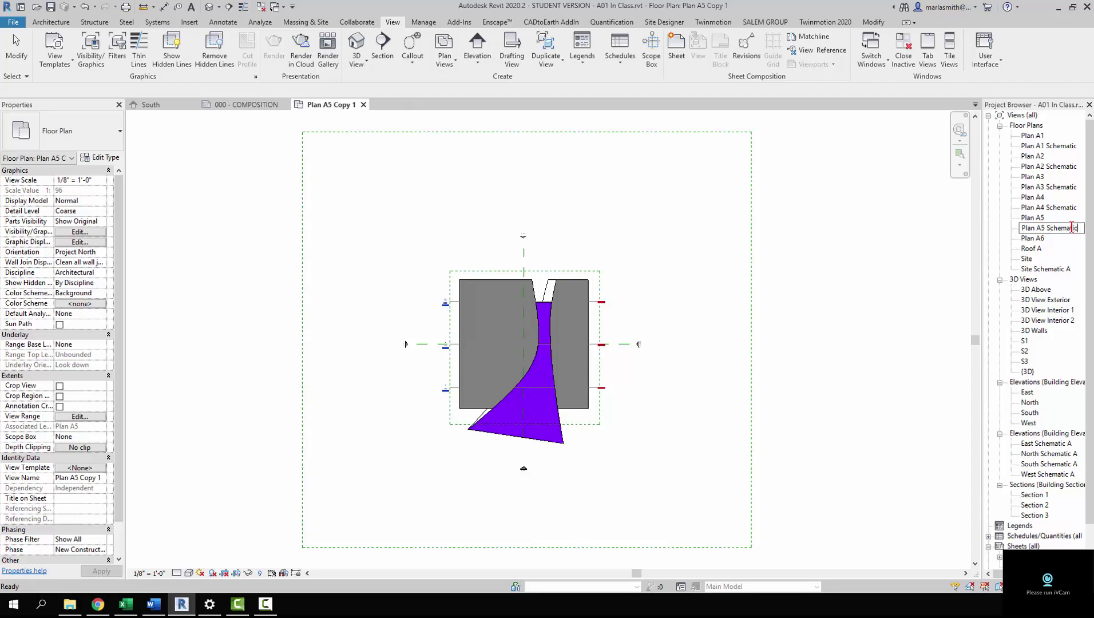
key(Return)
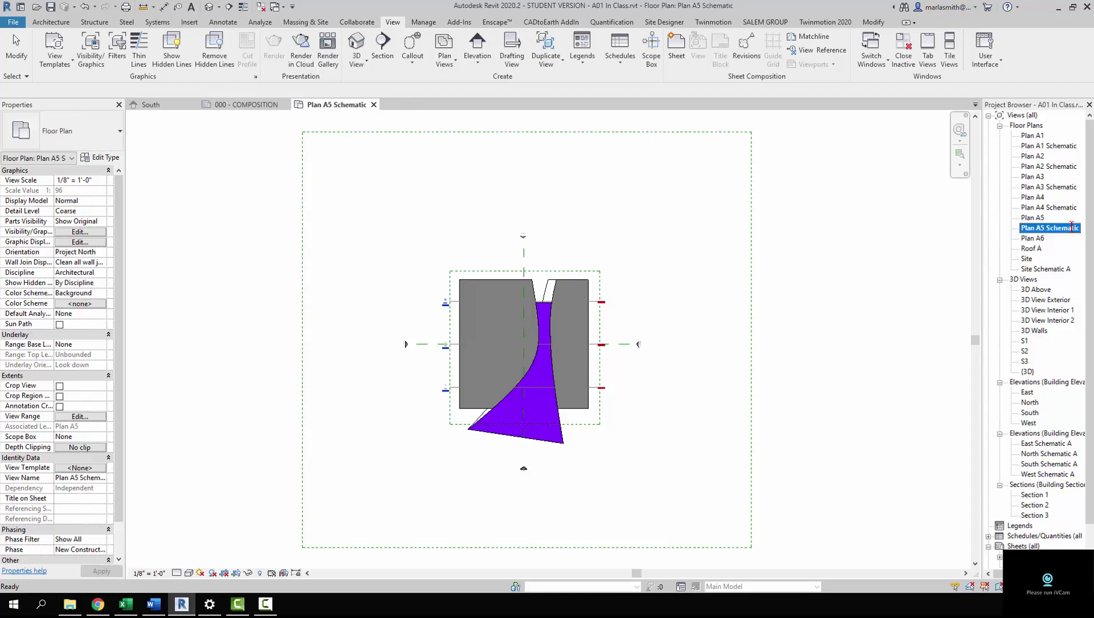
Step: Duplicate Plan A6 as an independent view and rename it 'Plan A6 Schematic'
click(1034, 239)
right_click(1034, 239)
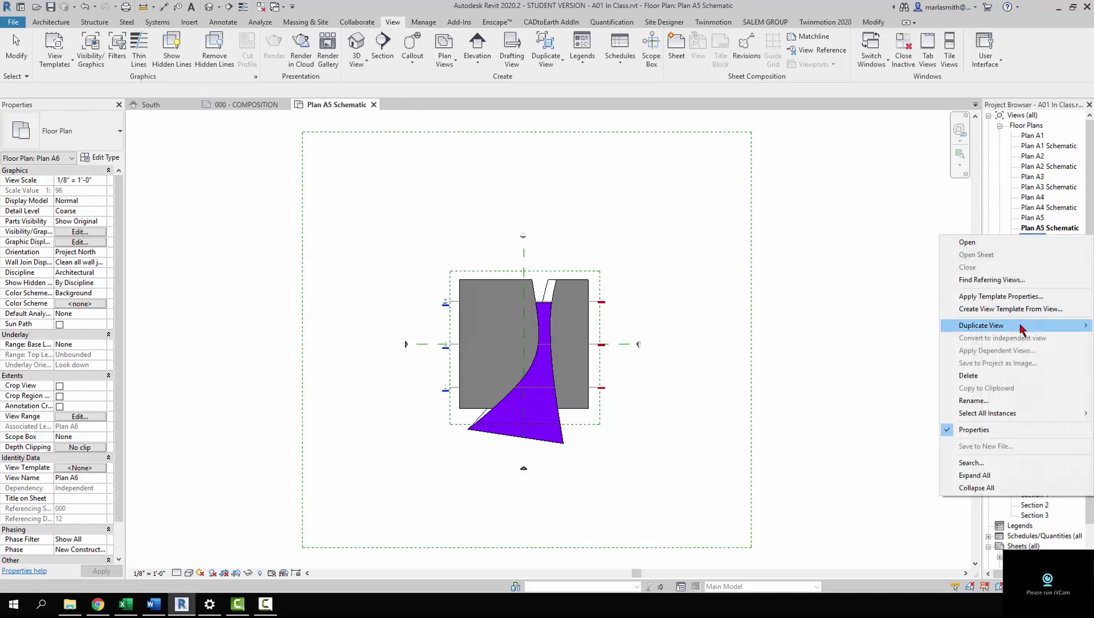
mouse_move(1023, 329)
click(917, 325)
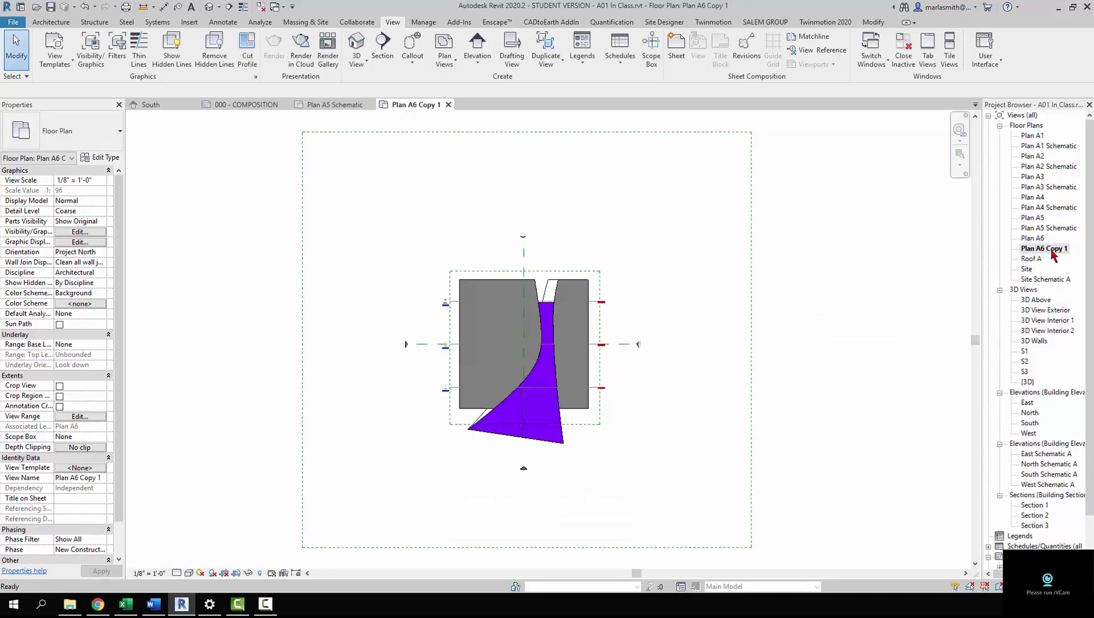
click(1047, 249)
click(1052, 255)
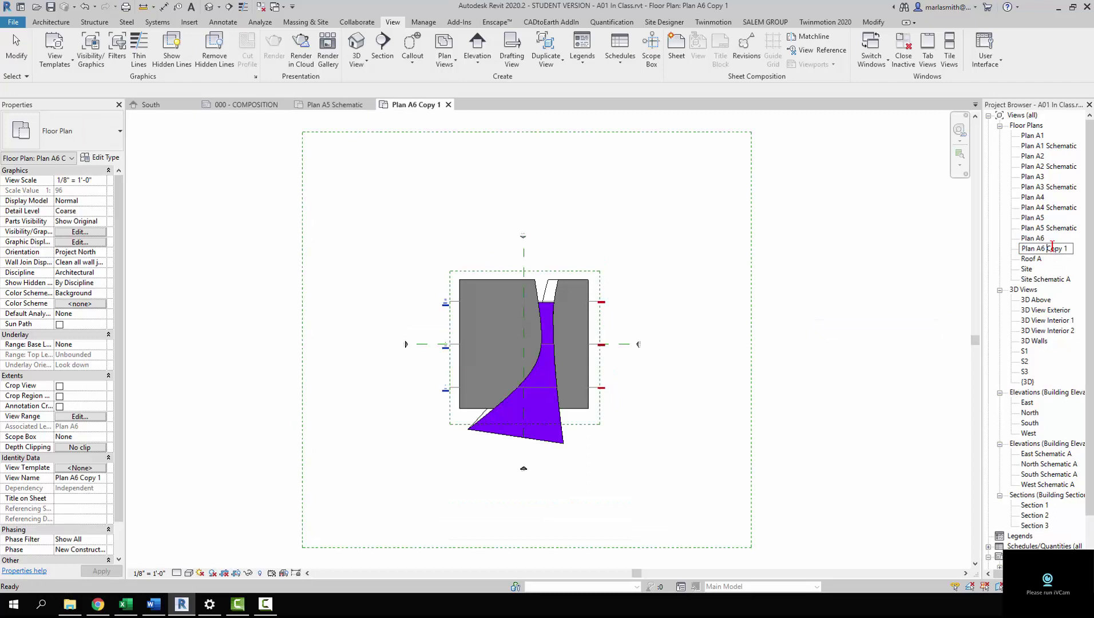
drag(1047, 249, 1070, 249)
text(Sc)
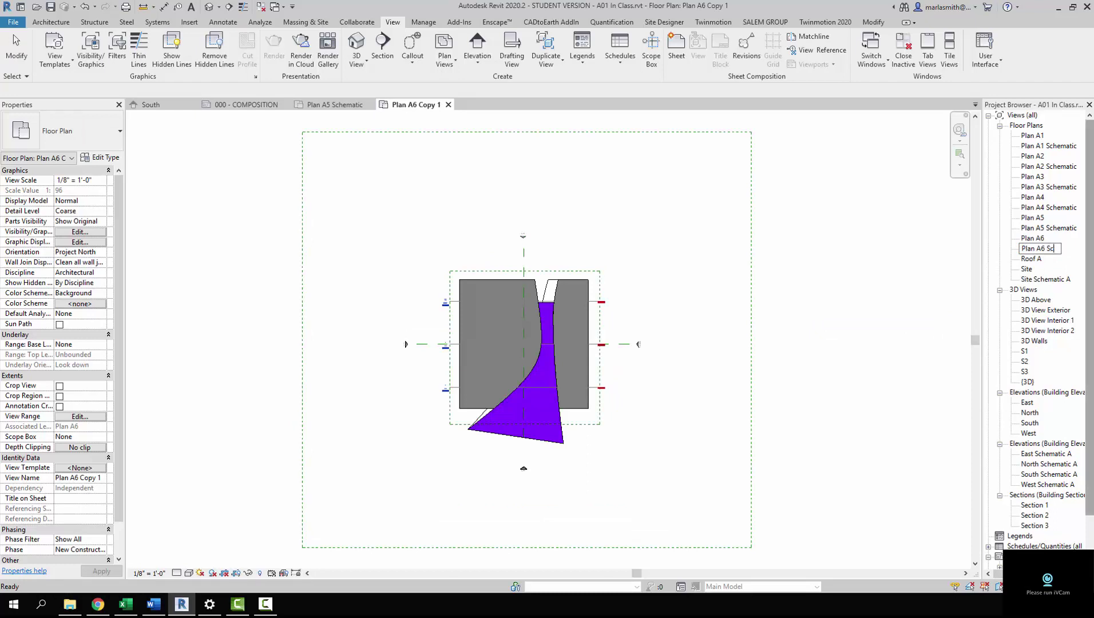
text(hematic)
key(Return)
click(826, 284)
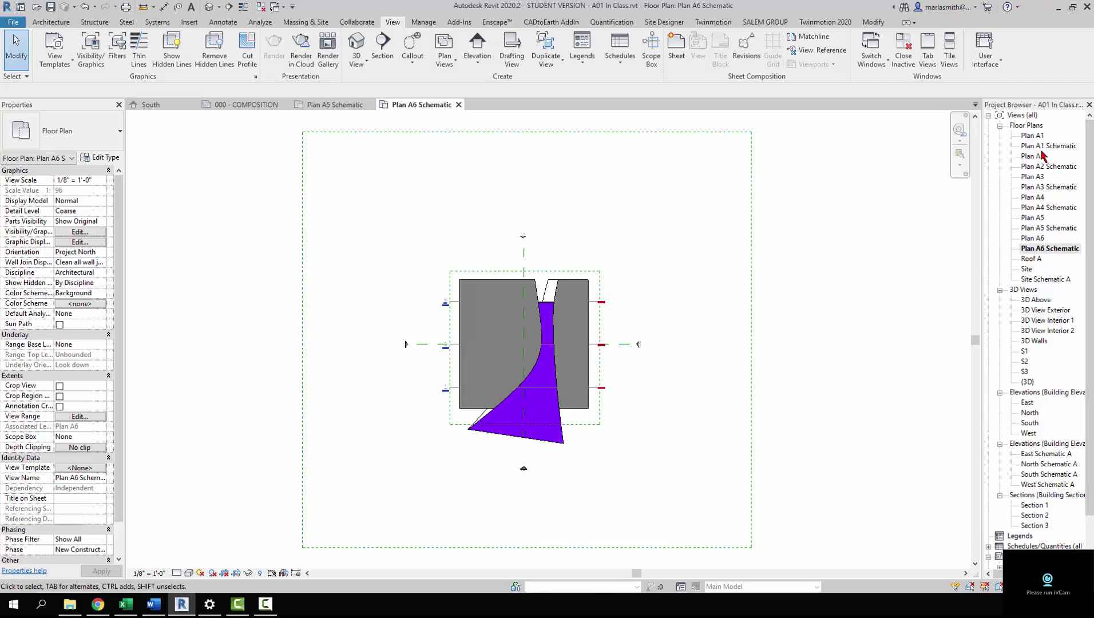
Step: Open Plan A1 and Plan A1 Schematic, close inactive views with CI, then open Plan A5 Schematic
double_click(1033, 136)
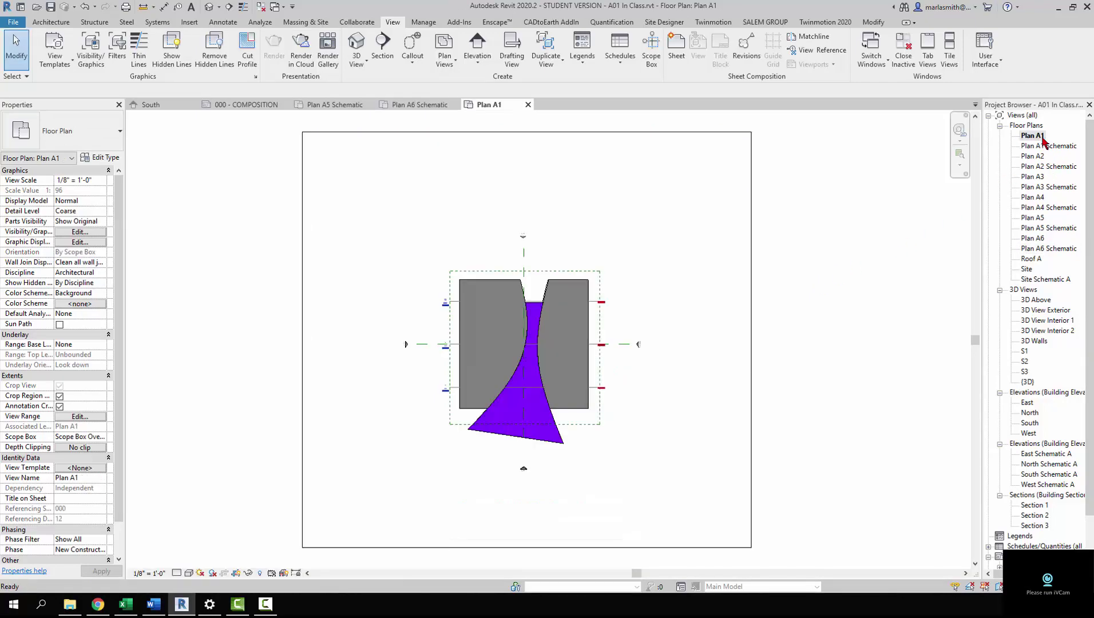
double_click(1043, 146)
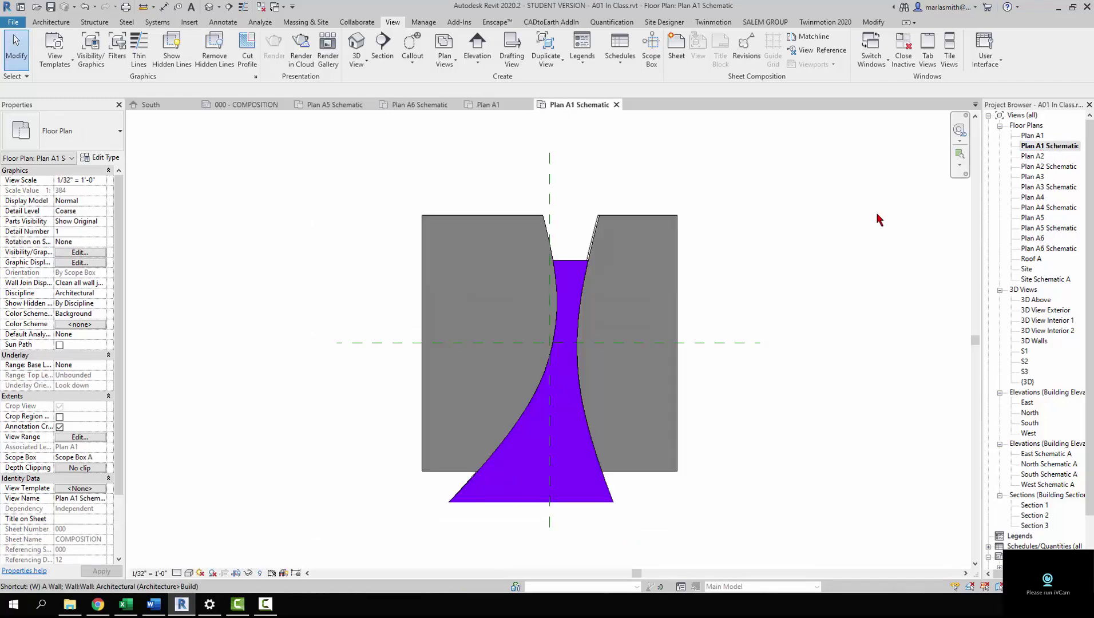
key(c)
key(i)
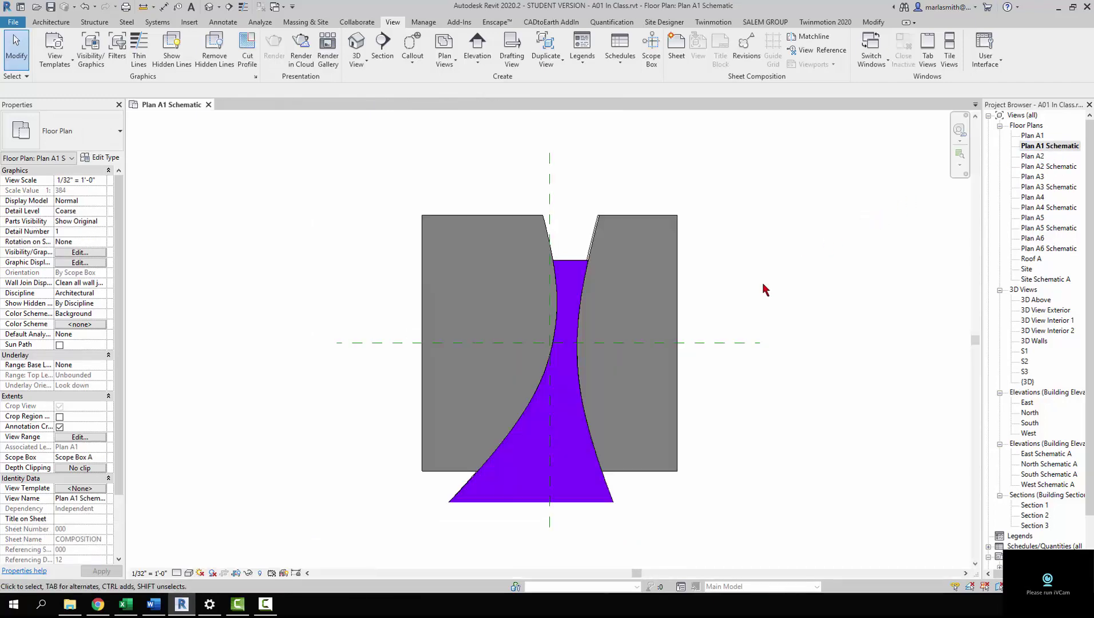
double_click(1044, 229)
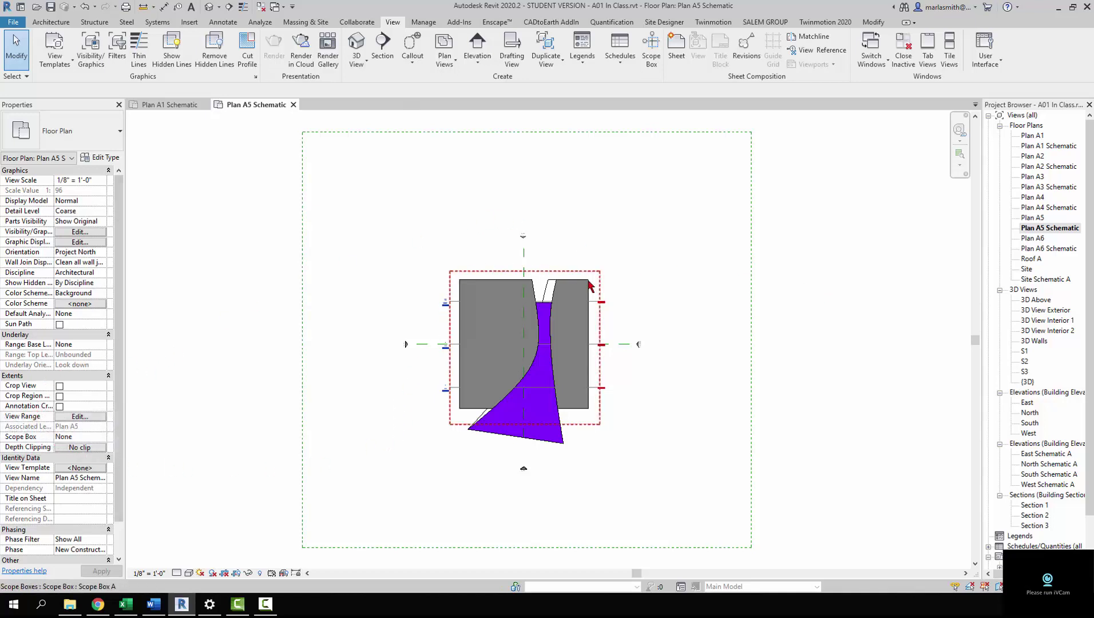
Step: Set Plan A5 Schematic's Scope Box to Scope Box A
click(93, 438)
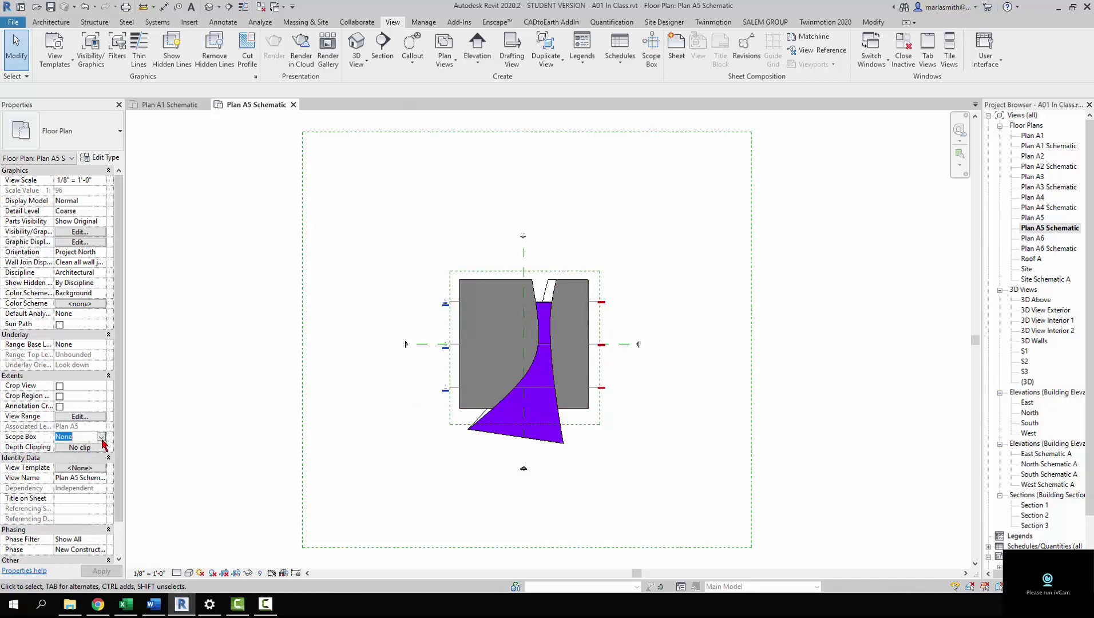
click(94, 440)
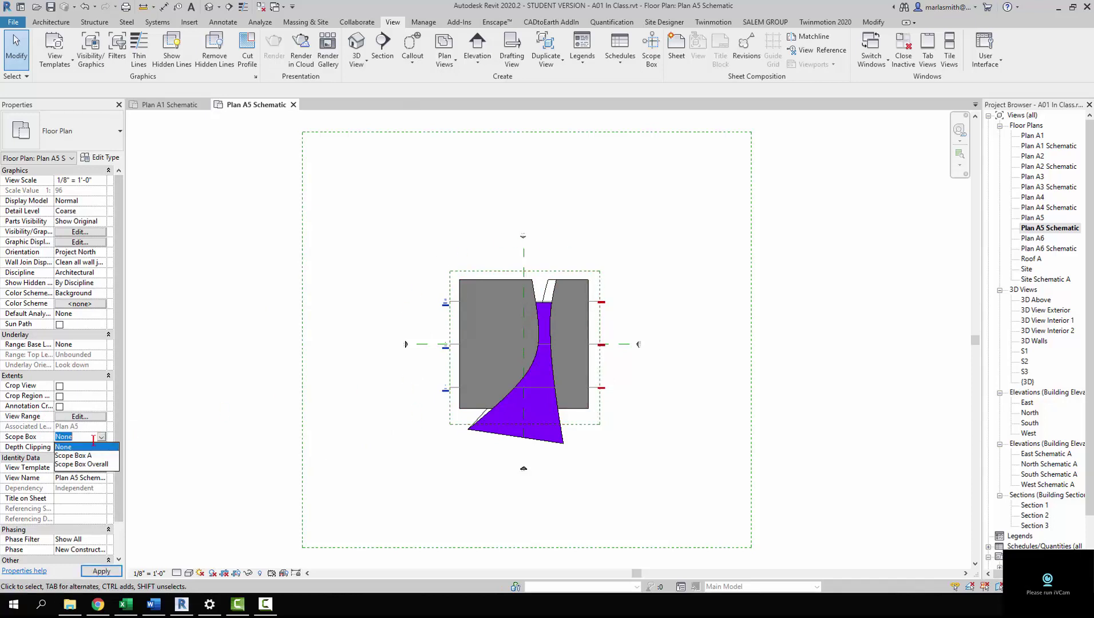
click(80, 456)
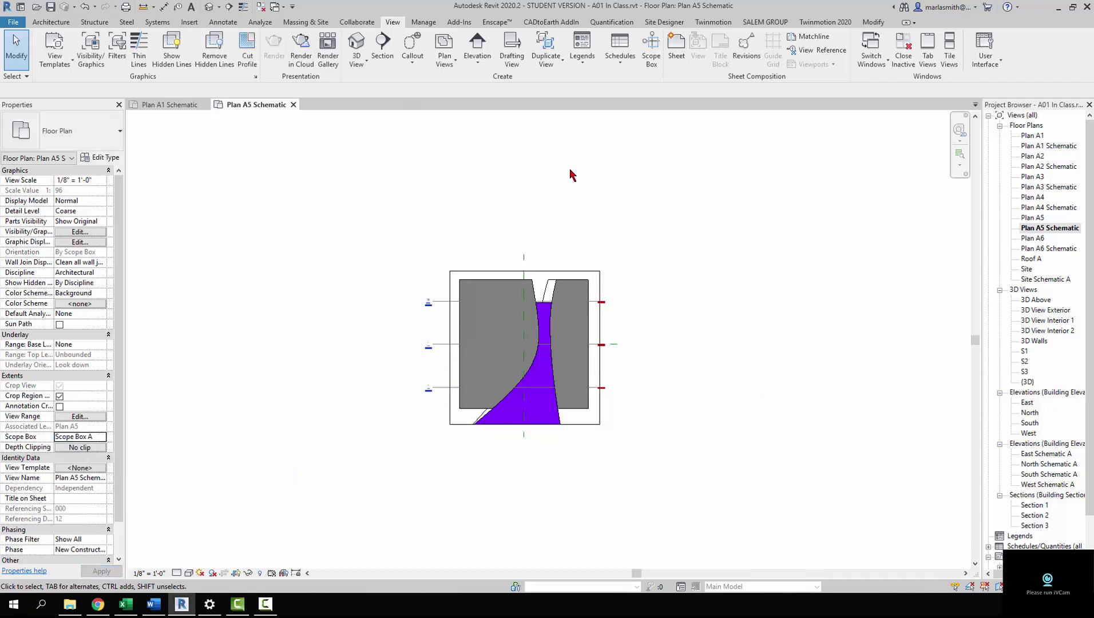
Step: Try to set the view scale to 1/32" = 1'-0"; the view stays at 1/8" = 1'-0"
click(102, 181)
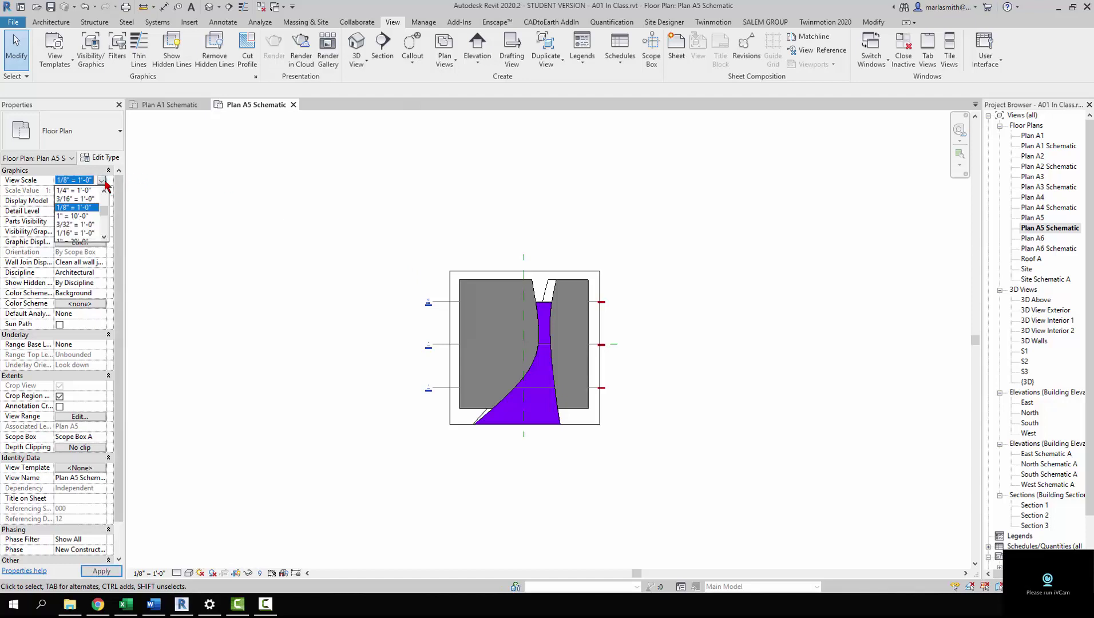
click(104, 237)
click(104, 237)
click(103, 237)
click(104, 237)
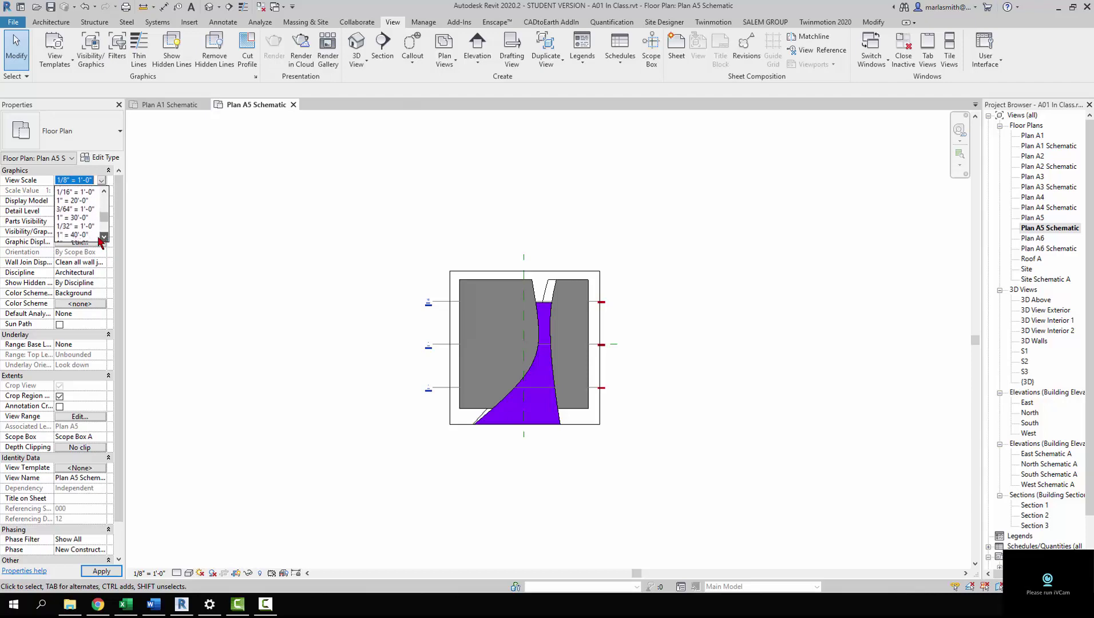
click(103, 237)
click(82, 225)
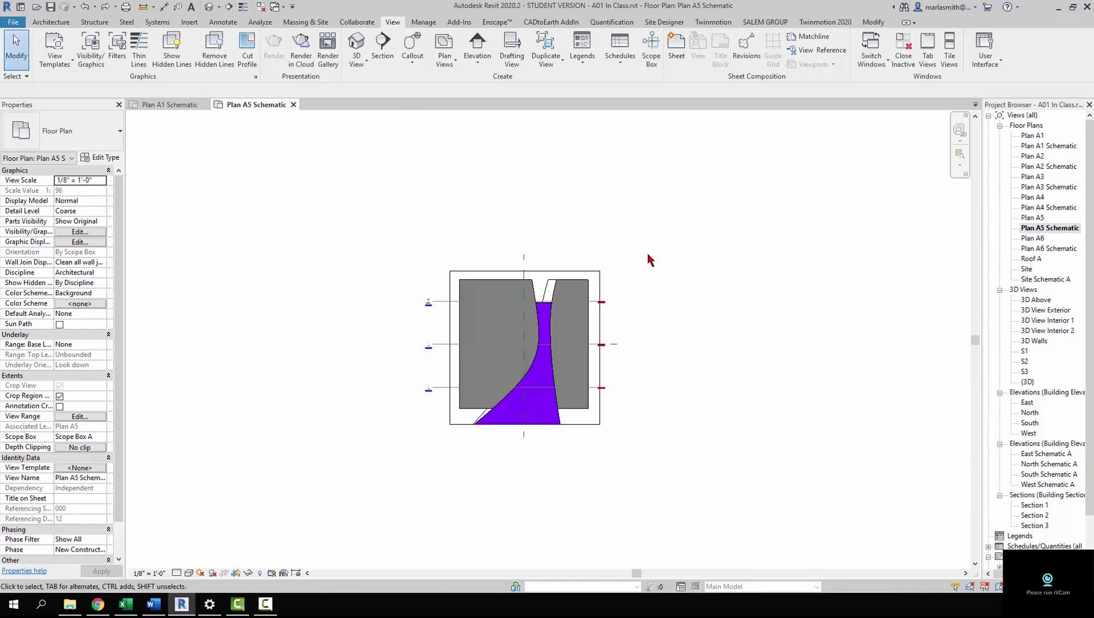
click(441, 303)
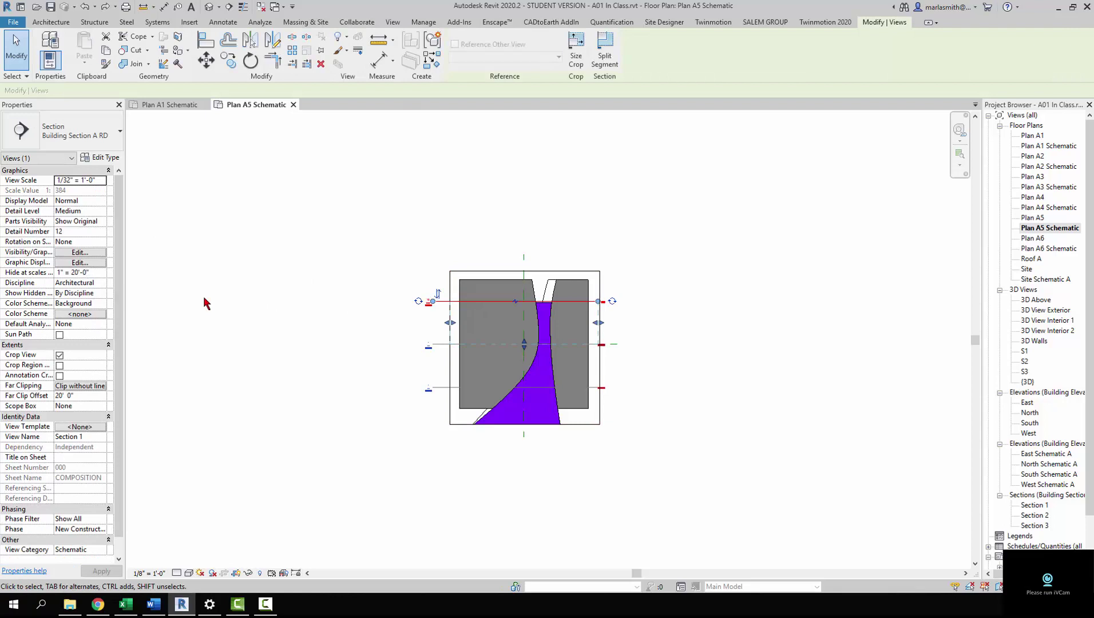
click(101, 274)
click(103, 274)
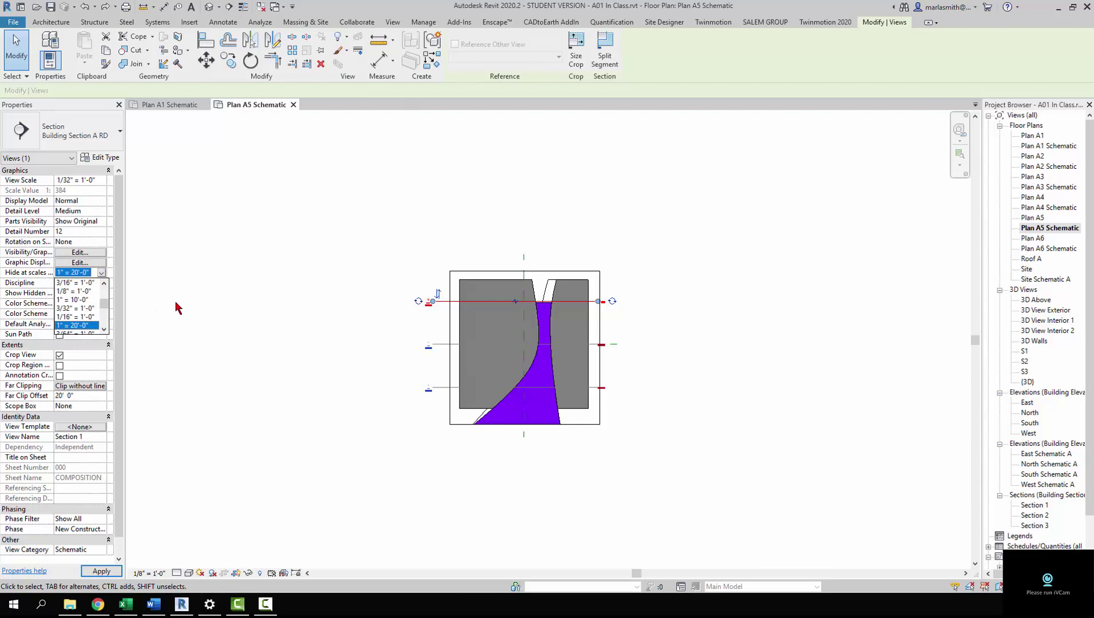
key(Return)
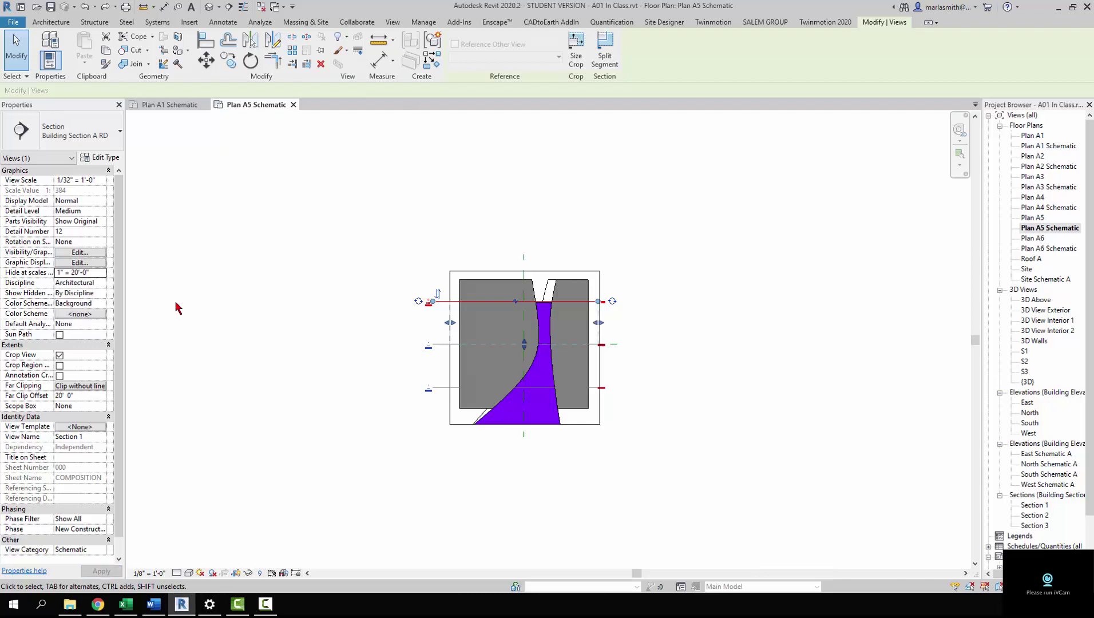
click(178, 308)
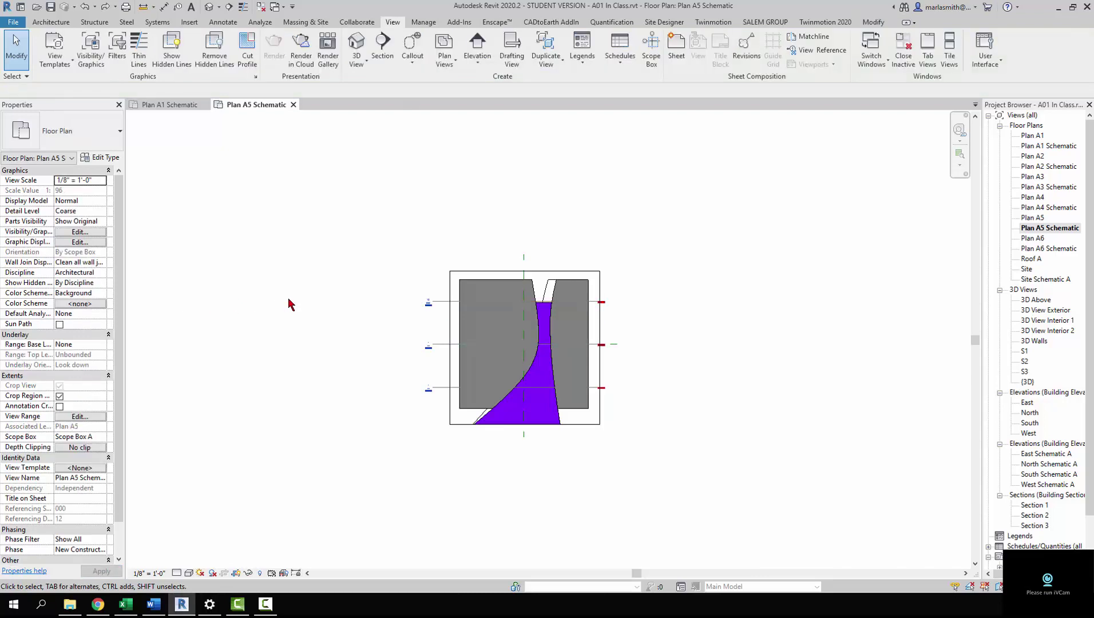
Step: Choose 1/32" = 1'-0" from the View Scale list, which hides the section and elevation markers
click(104, 182)
scroll(87, 229, down, 2)
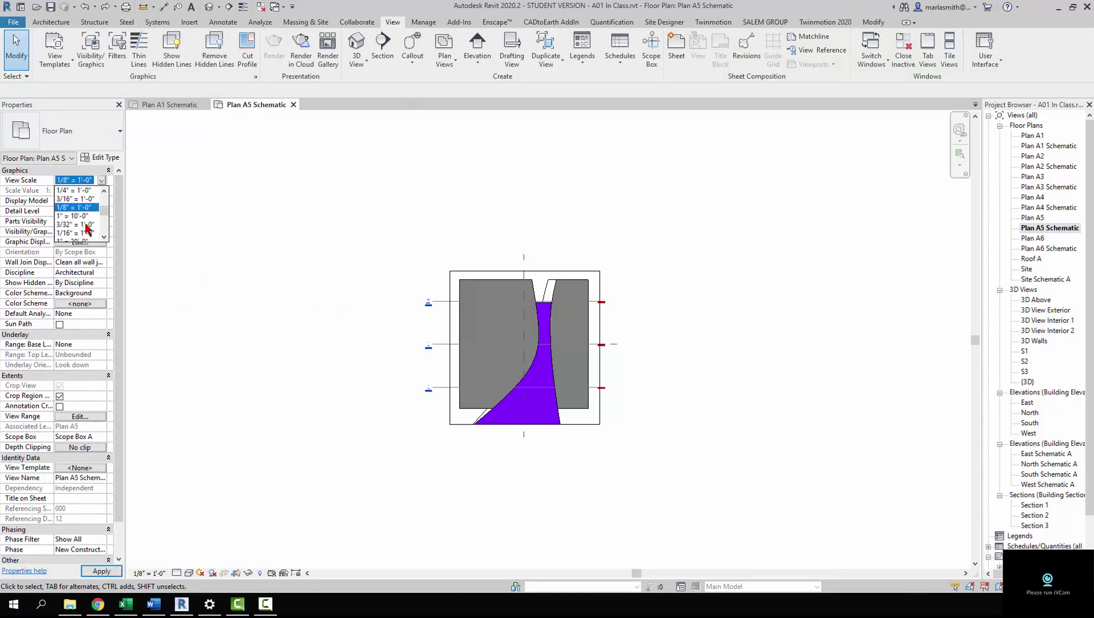
scroll(87, 229, down, 1)
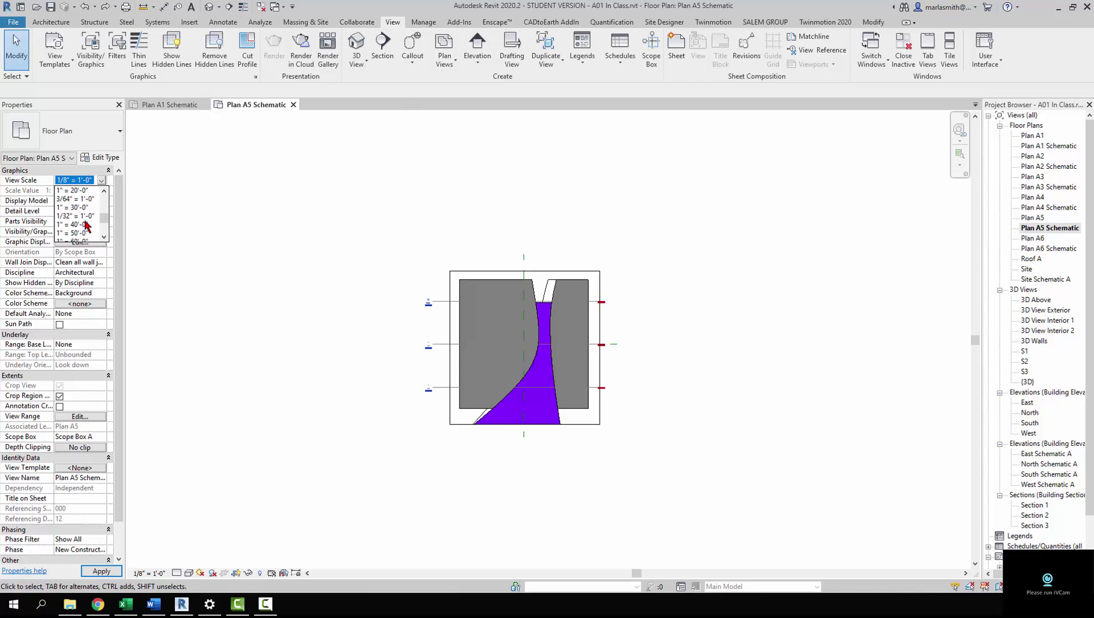
click(86, 227)
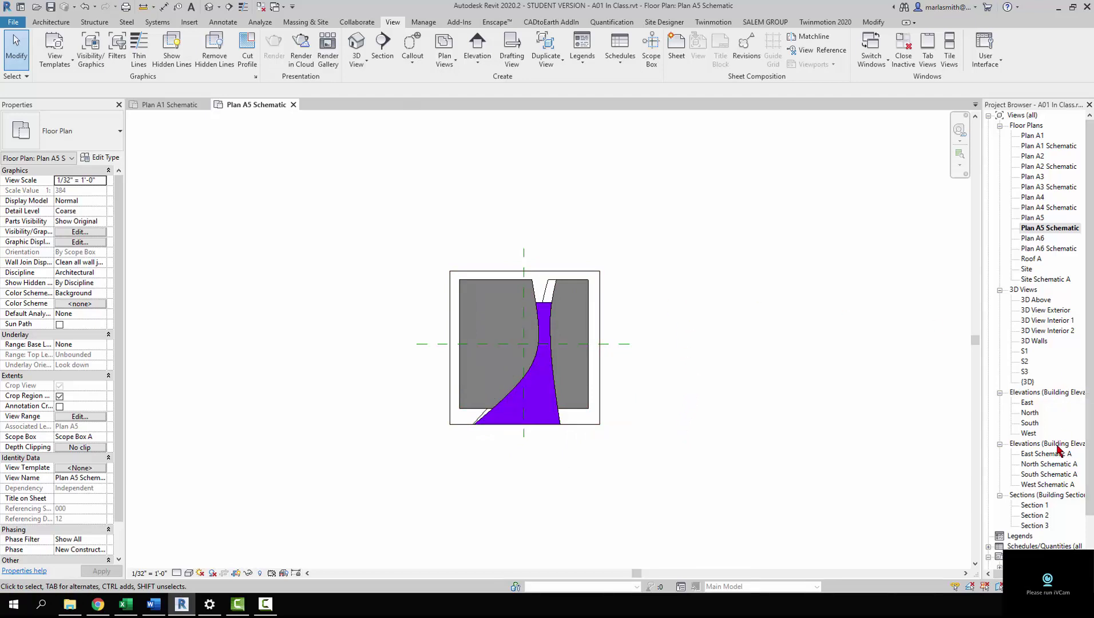
Step: Drag Plan A5 Schematic onto the COMPOSITION sheet's second row as viewport 5
click(1031, 567)
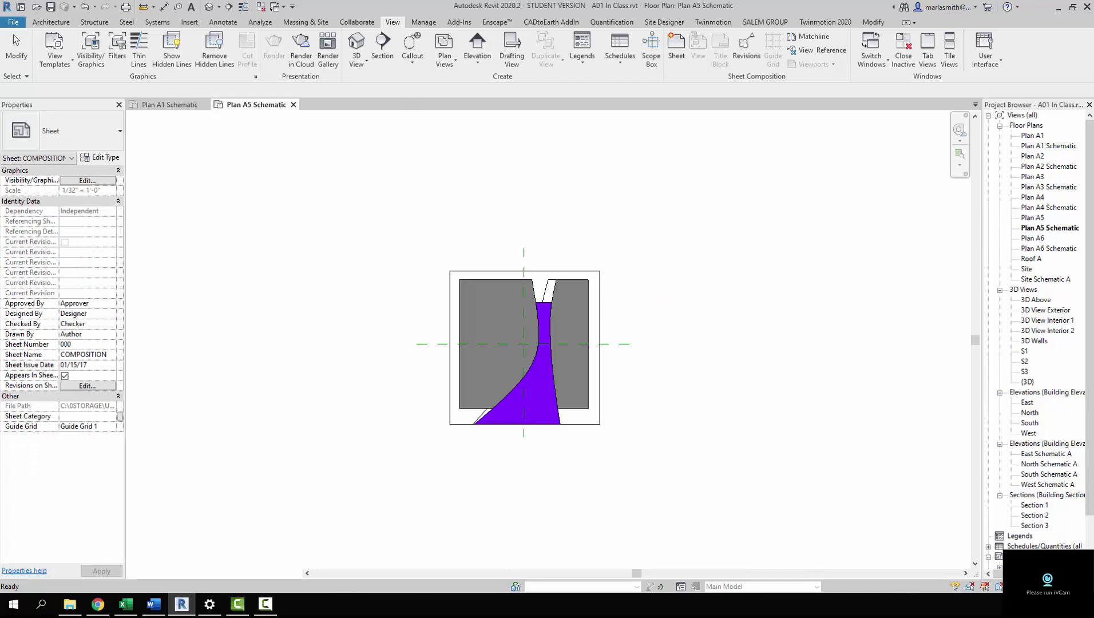
click(1047, 229)
drag(1047, 229, 333, 330)
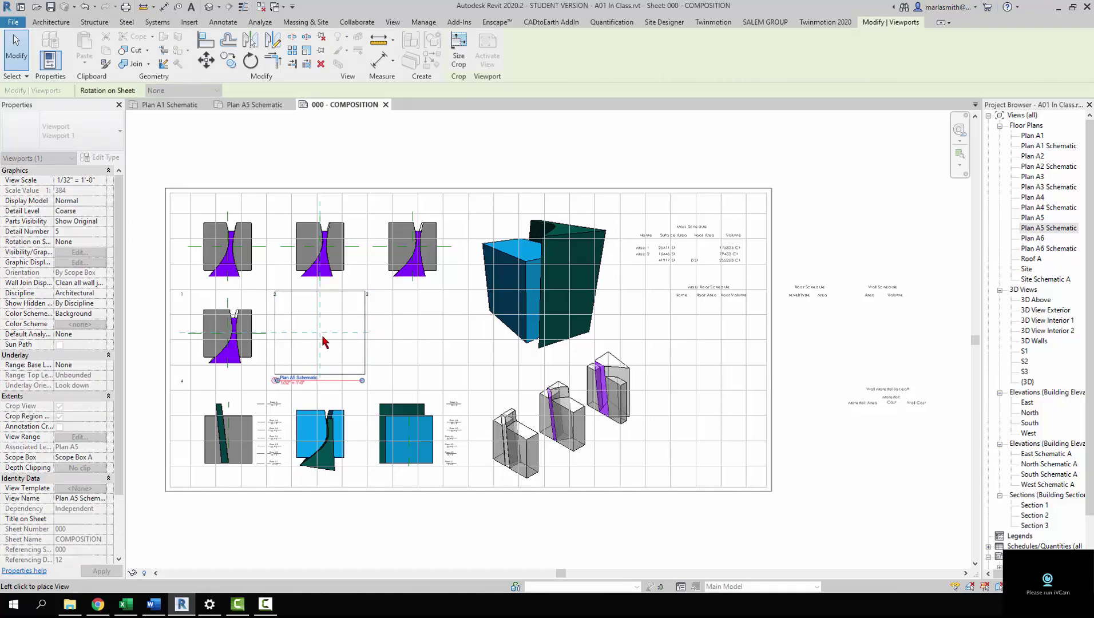
click(323, 342)
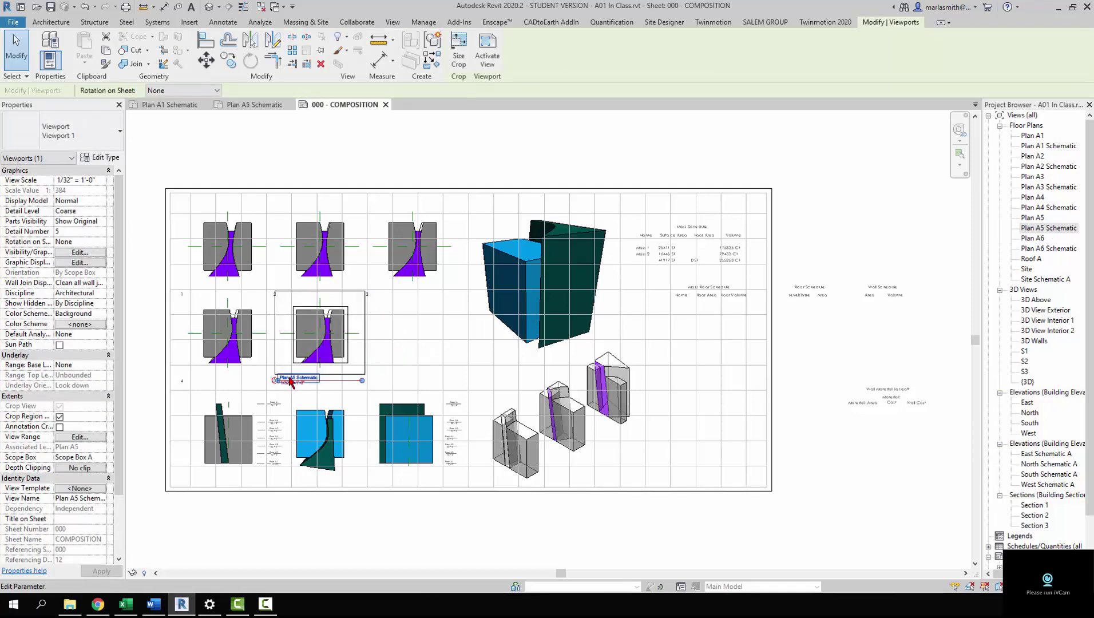
scroll(288, 376, up, 3)
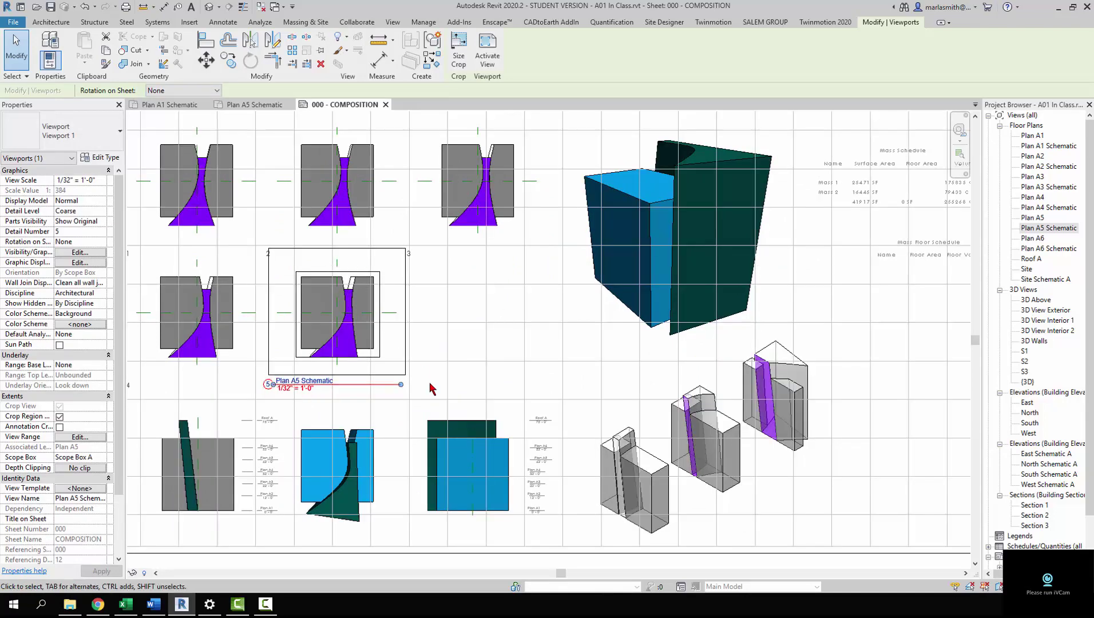
Step: Change the Plan A5 viewport type to Viewport Gr Num Only for a number-only title
click(465, 359)
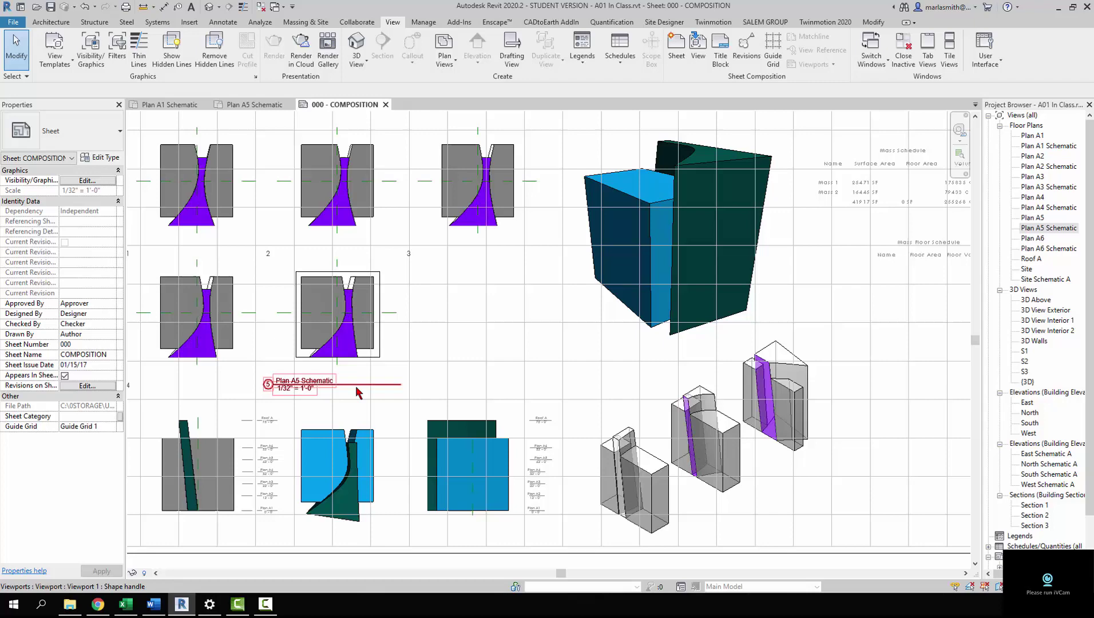
click(338, 362)
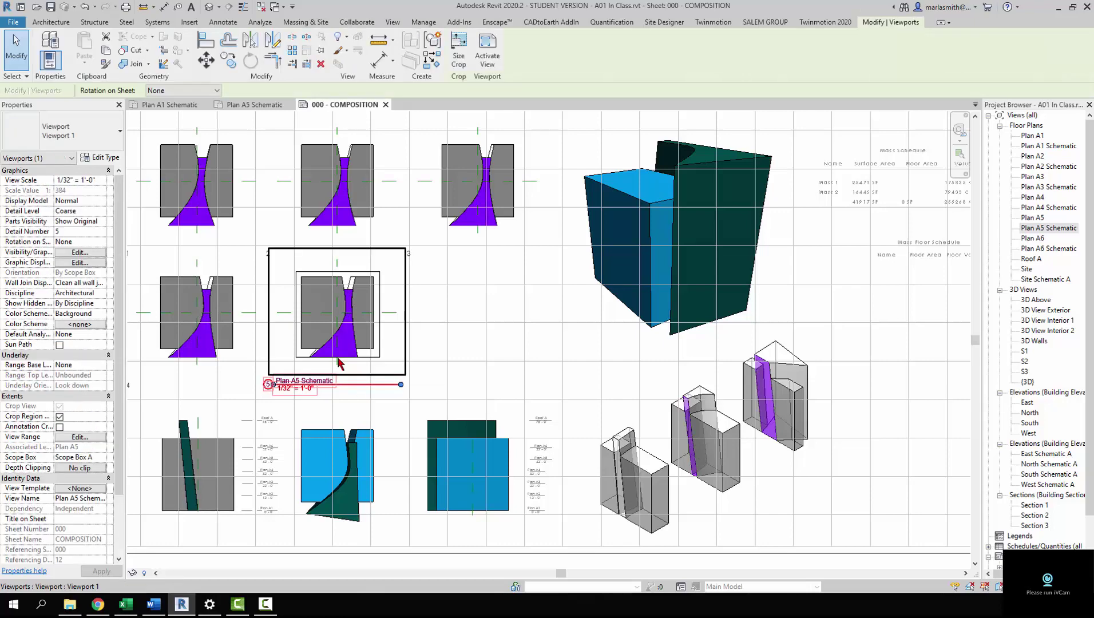
click(104, 142)
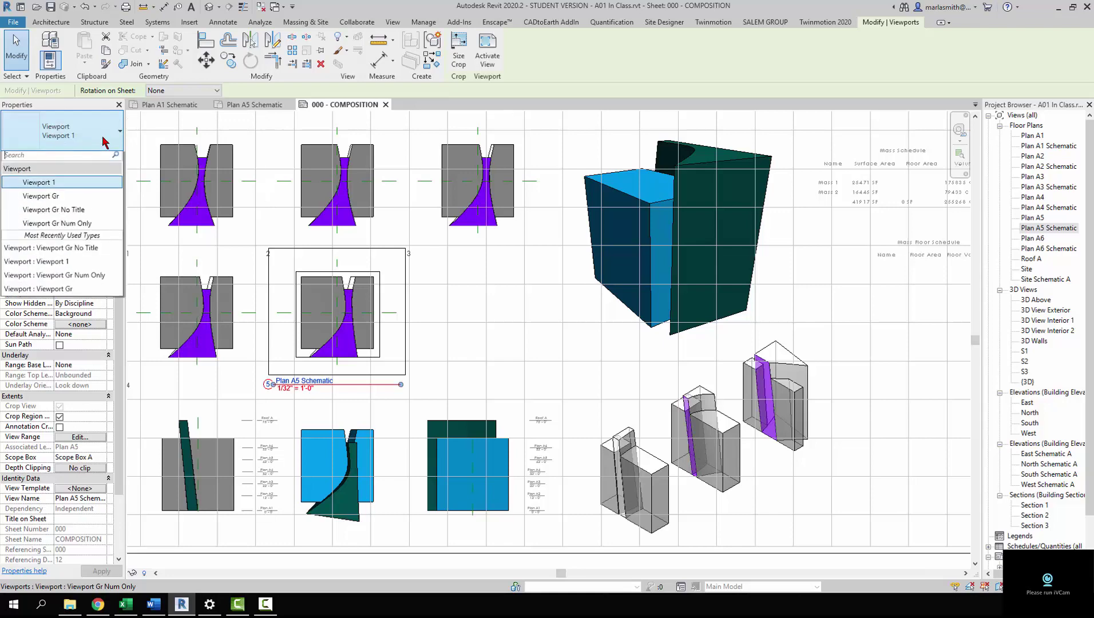
click(75, 227)
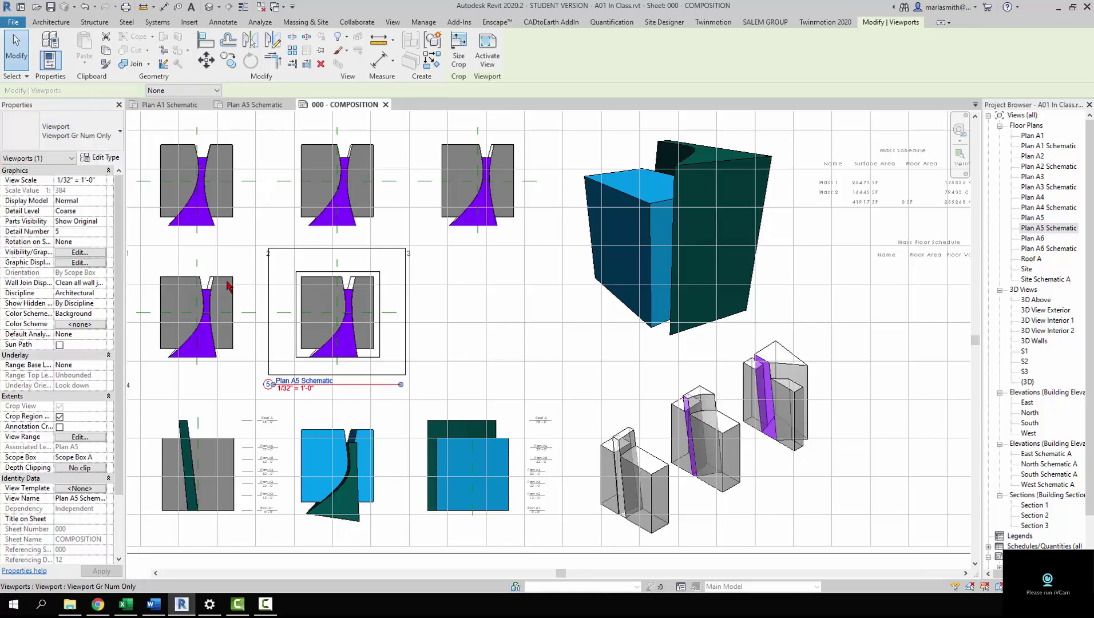
Step: Activate the Plan A5 viewport and hide its crop region
click(501, 373)
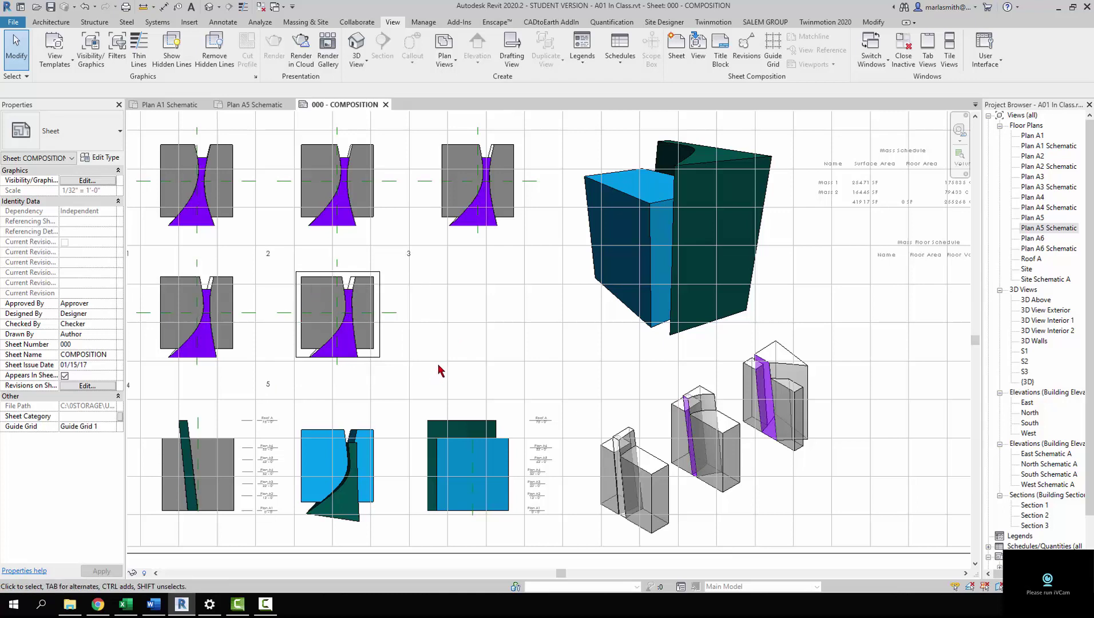
double_click(363, 329)
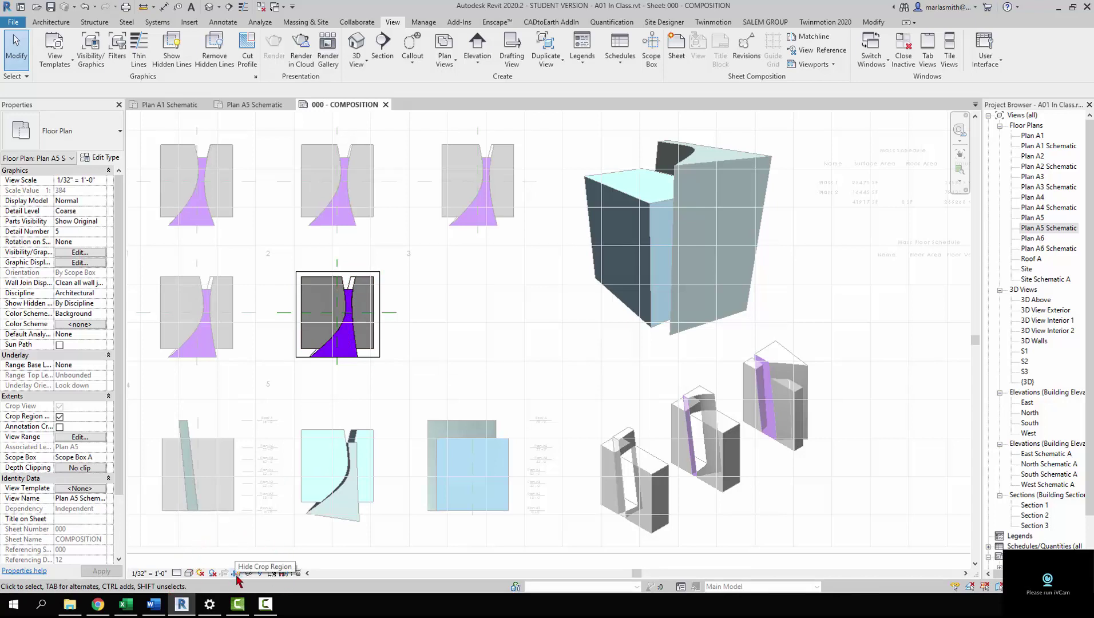
click(237, 574)
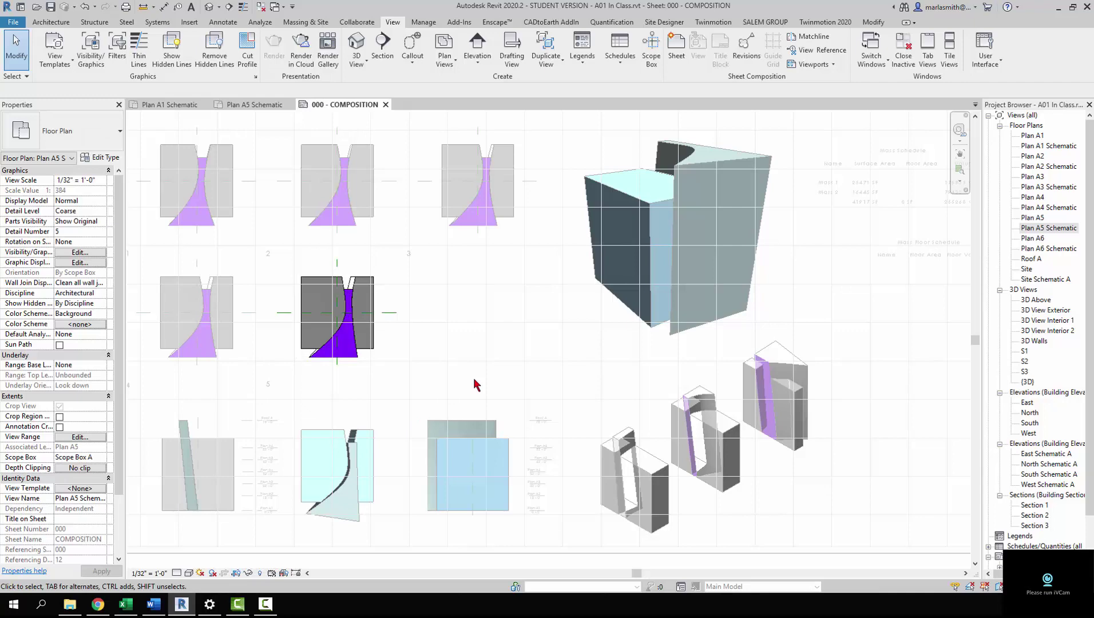
Step: Deactivate the viewport, open Plan A6 Schematic and crop it to Scope Box A
double_click(506, 347)
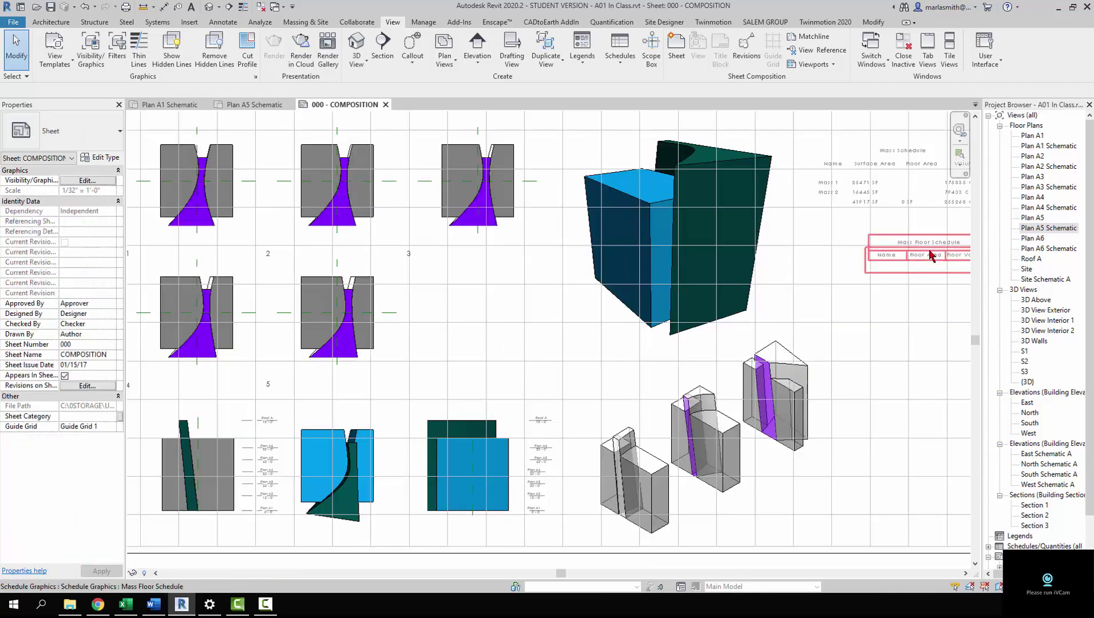
double_click(1046, 250)
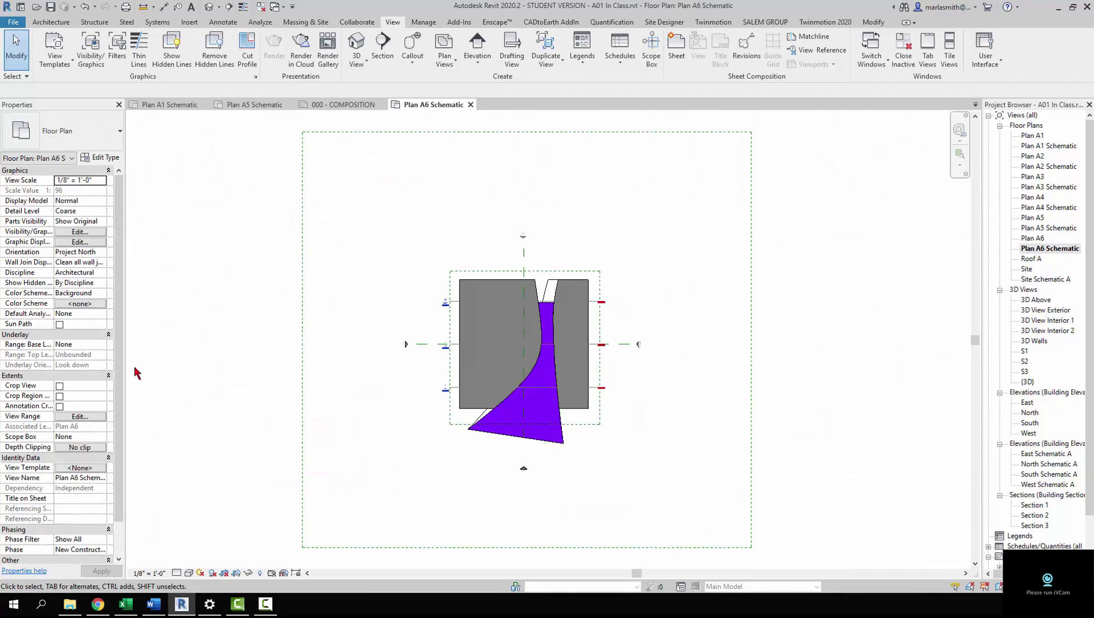
click(104, 436)
click(89, 458)
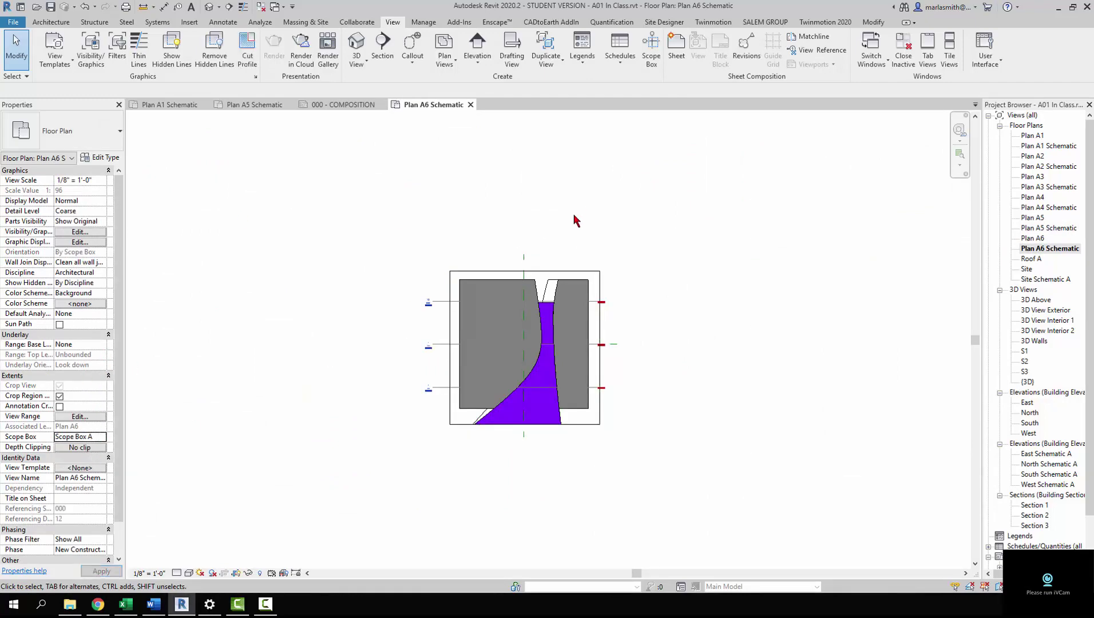
Step: Set Plan A6 Schematic's view scale to 1/32" = 1'-0"
click(103, 181)
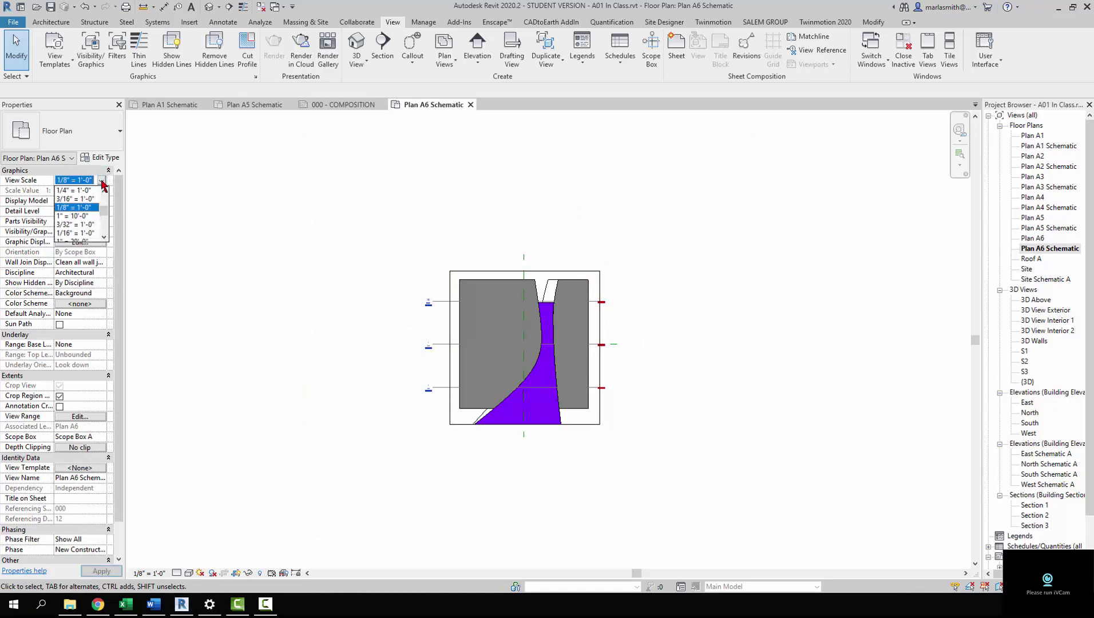
scroll(80, 229, down, 1)
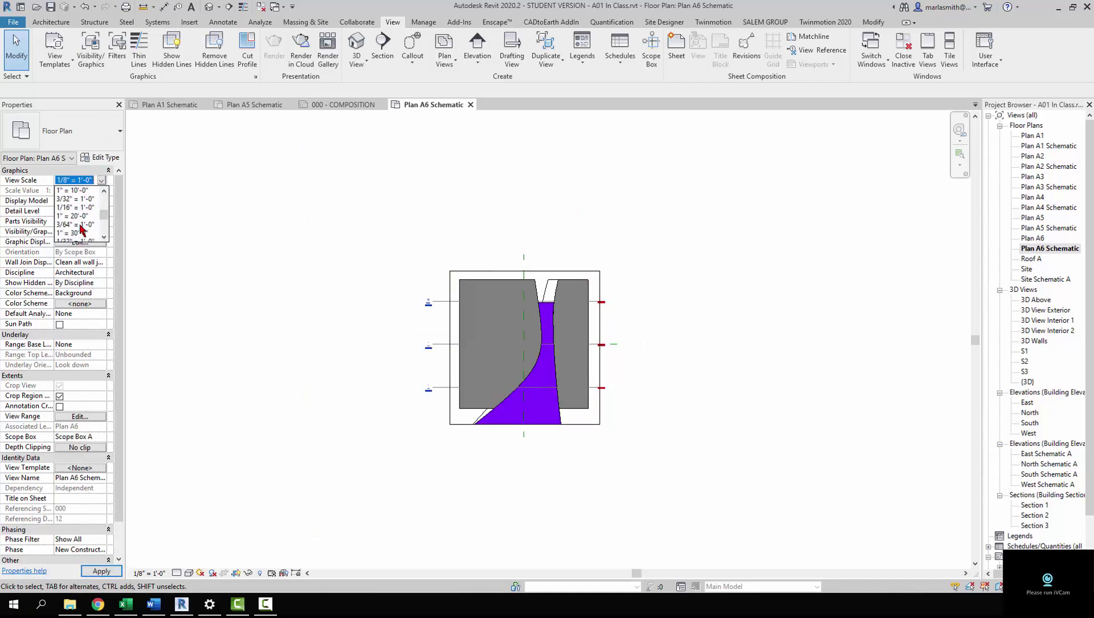
scroll(81, 229, down, 2)
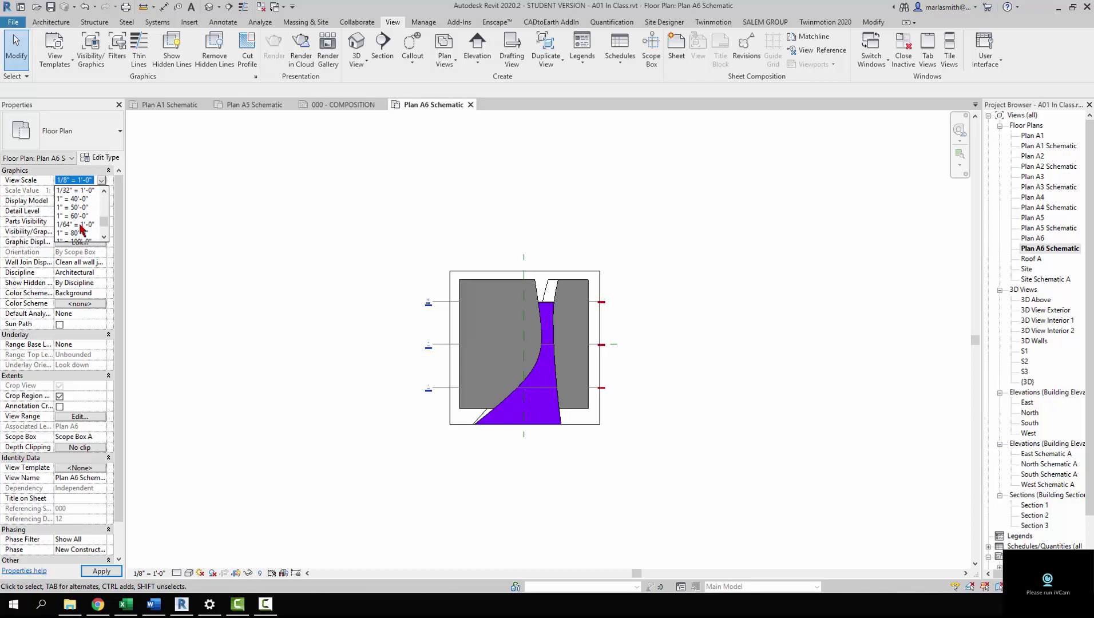
scroll(81, 229, up, 1)
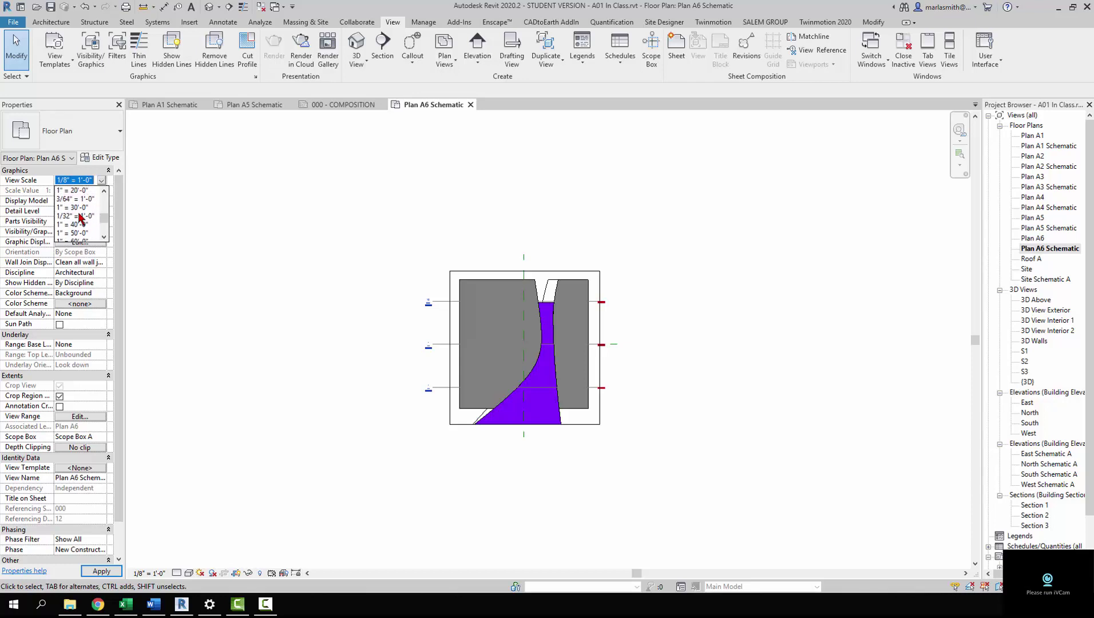
click(81, 216)
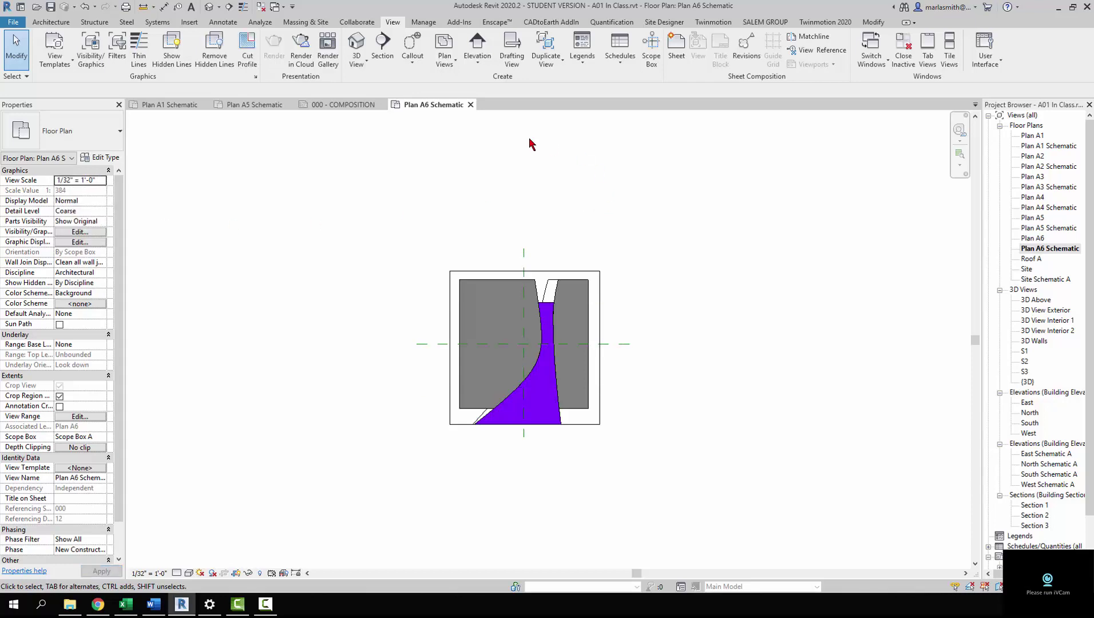
Step: Place Plan A6 Schematic beside Plan A5 on the sheet with type Viewport Gr Num Only
click(470, 104)
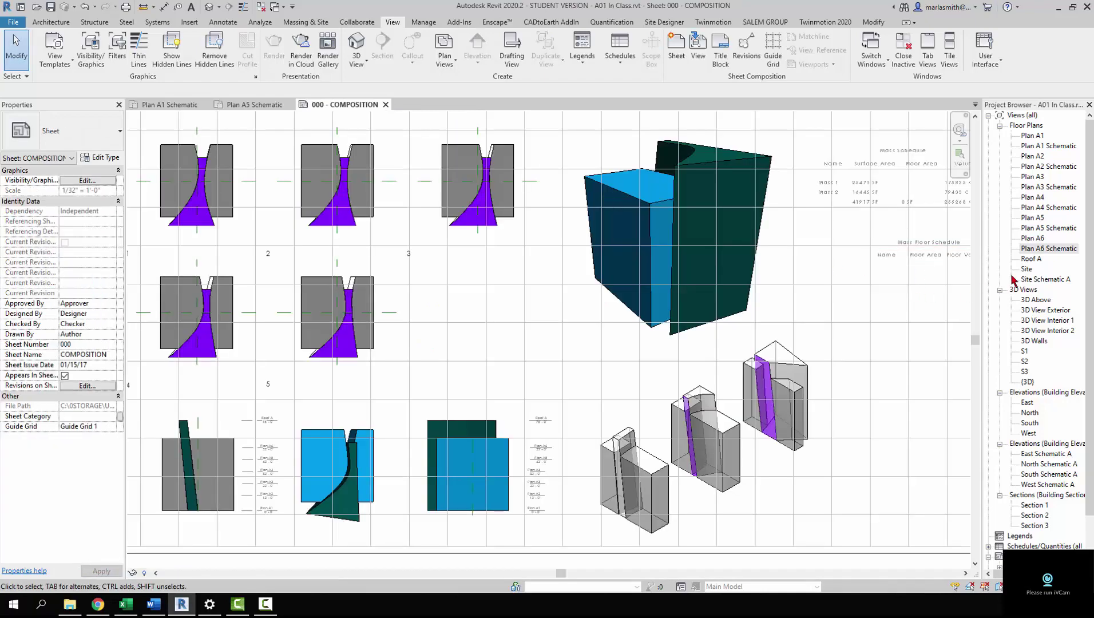
drag(1037, 256, 473, 315)
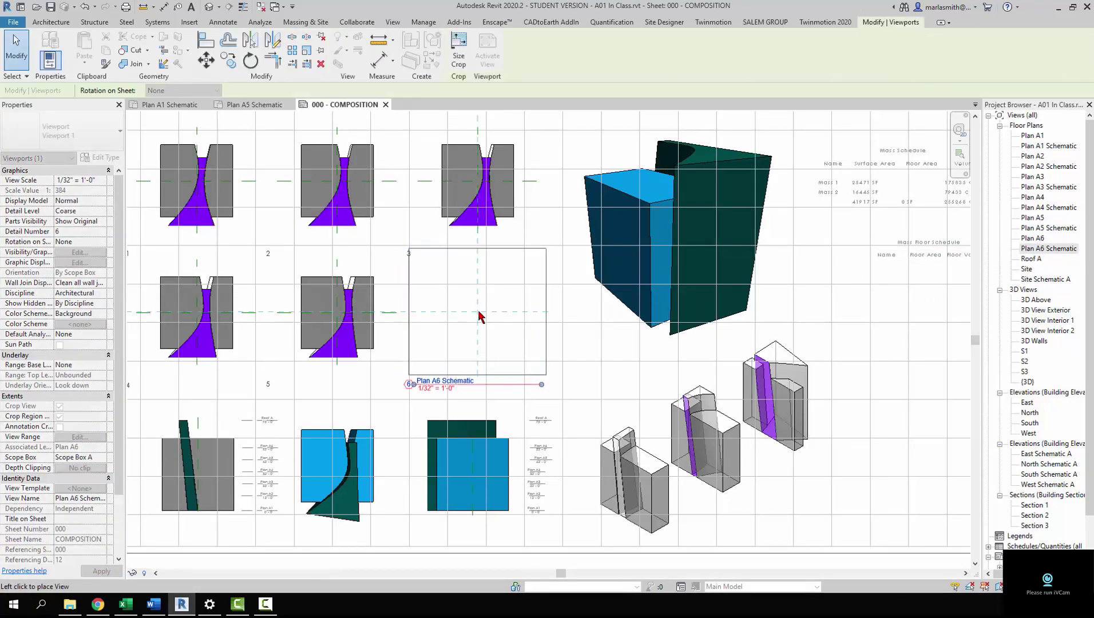
click(478, 313)
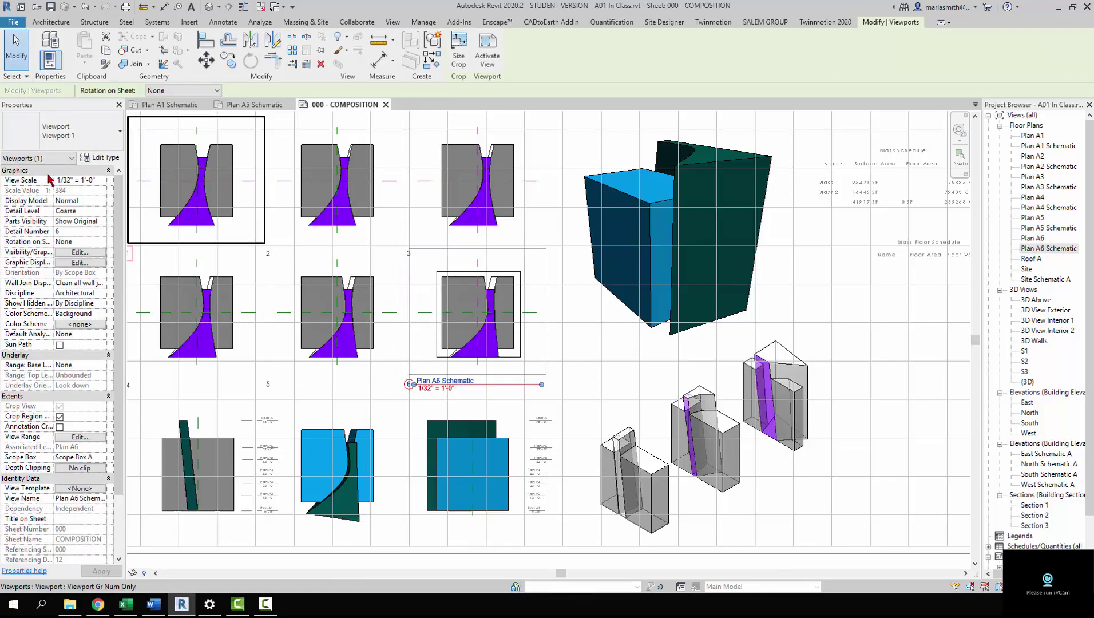
click(88, 145)
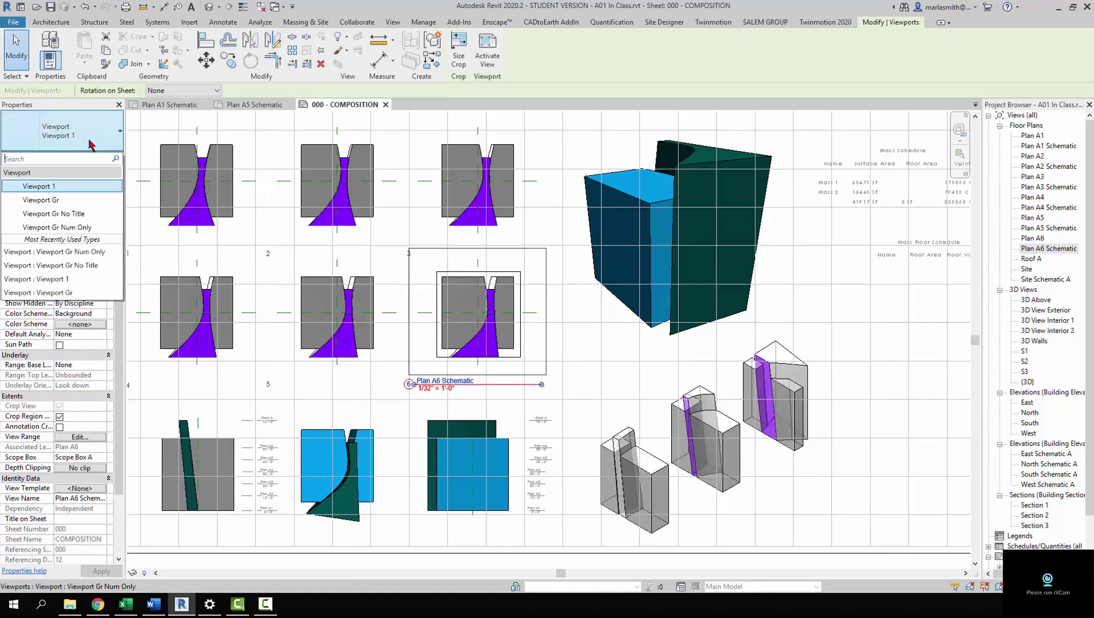
click(75, 230)
Step: Hide the Plan A6 viewport's crop region, deactivate it and zoom out
double_click(457, 352)
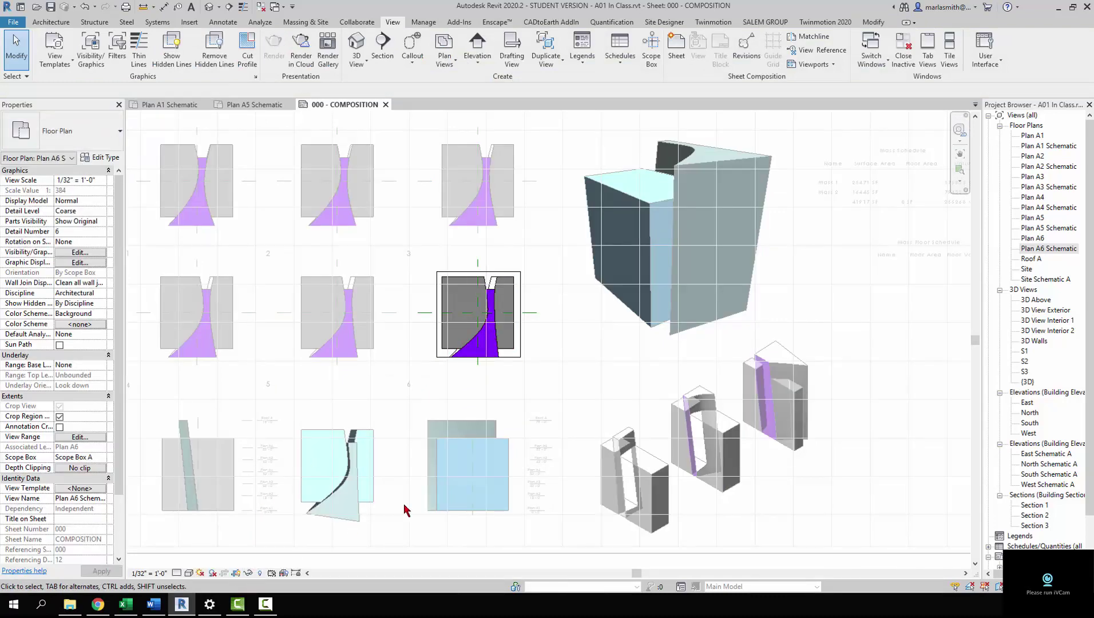
click(236, 574)
double_click(578, 356)
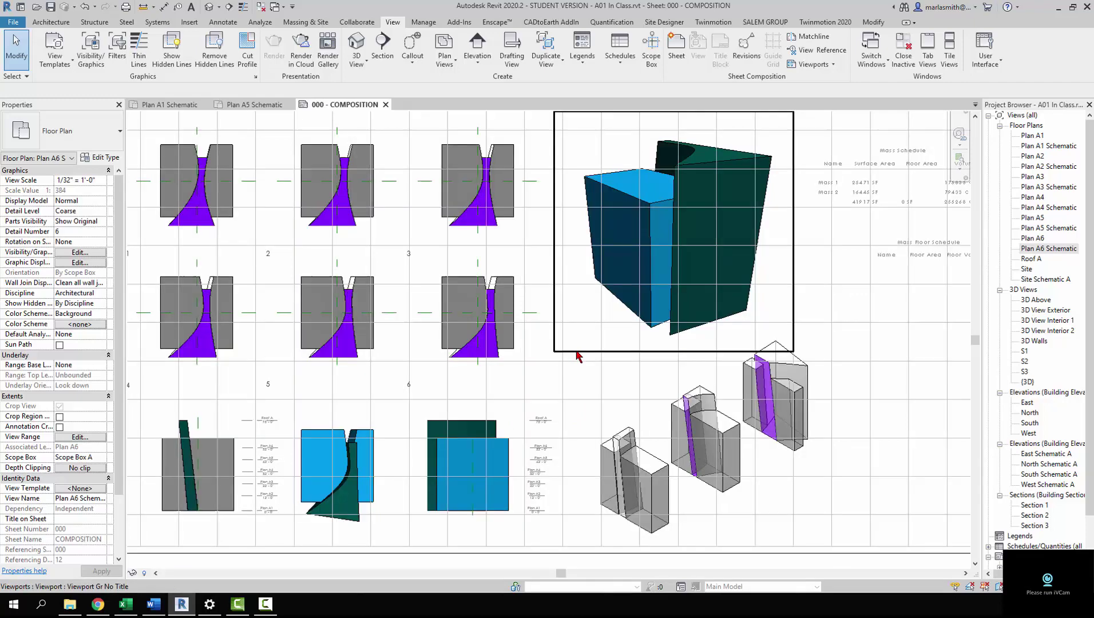
scroll(515, 303, down, 3)
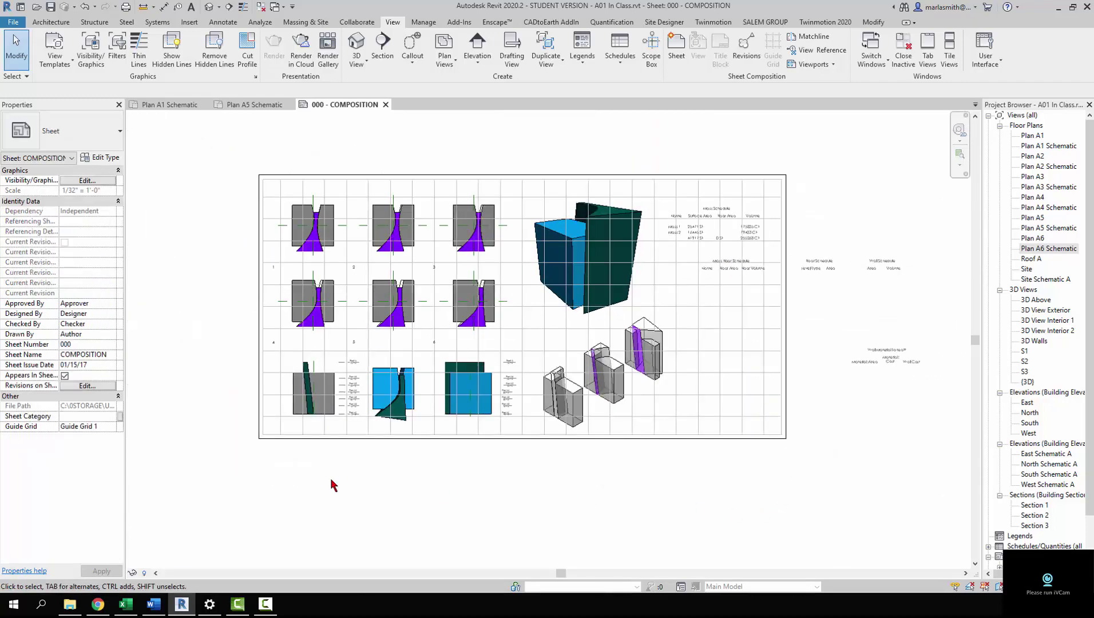